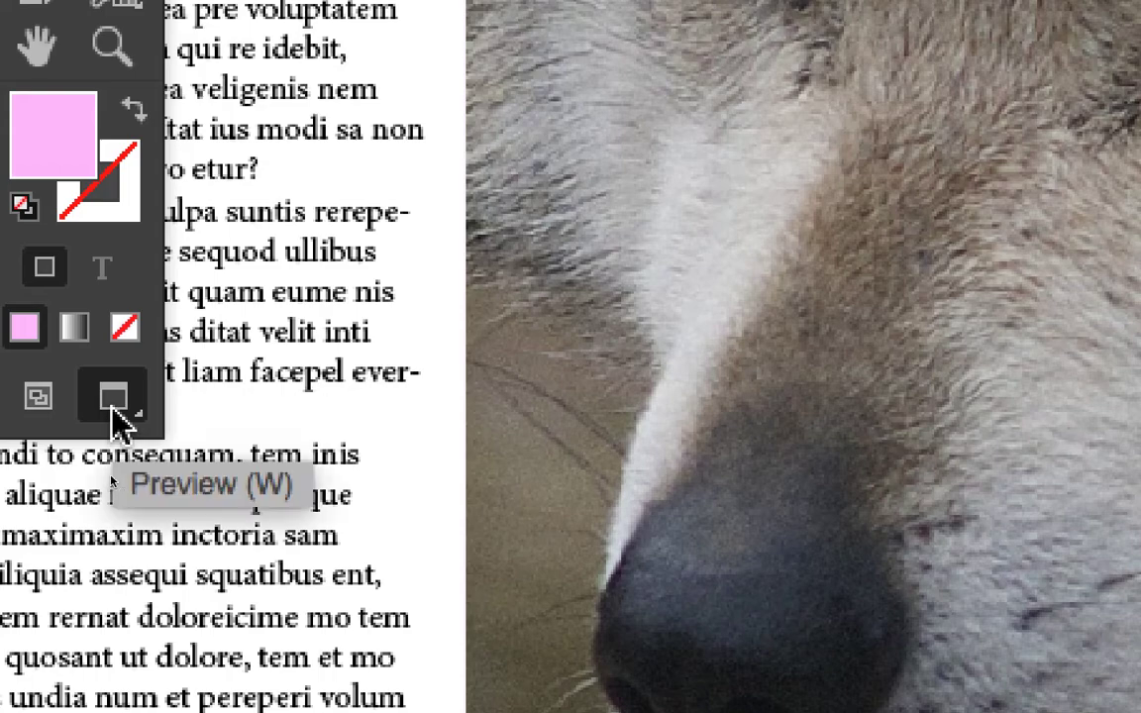
# - Switch the document to Normal screen mode and examine the page 7 spread with the text column and wolf image
pyautogui.click(112, 415)
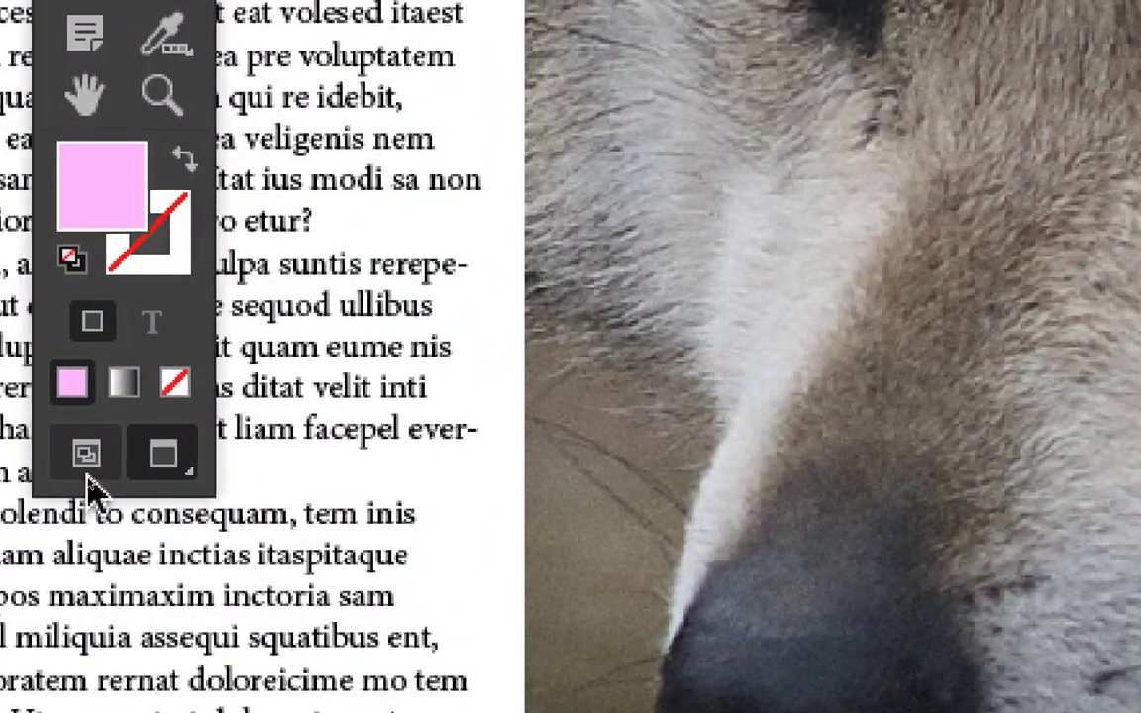
pyautogui.click(87, 477)
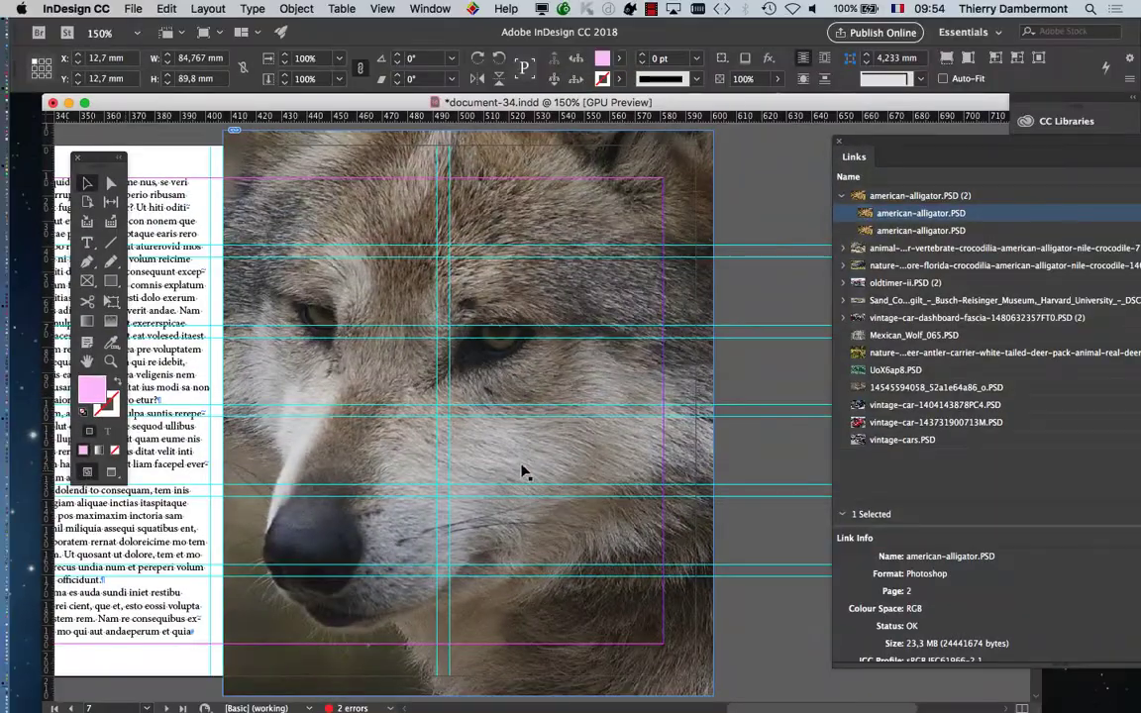
pyautogui.scroll(-1, 522, 472)
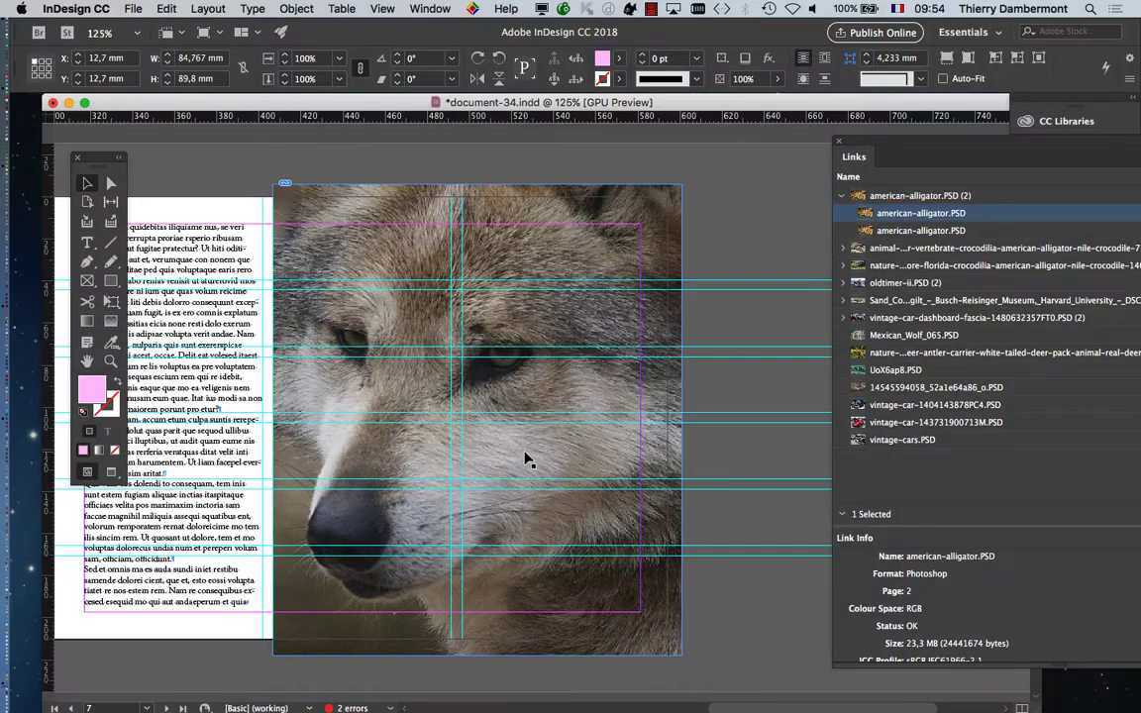
pyautogui.hscroll(-10, 452, 389)
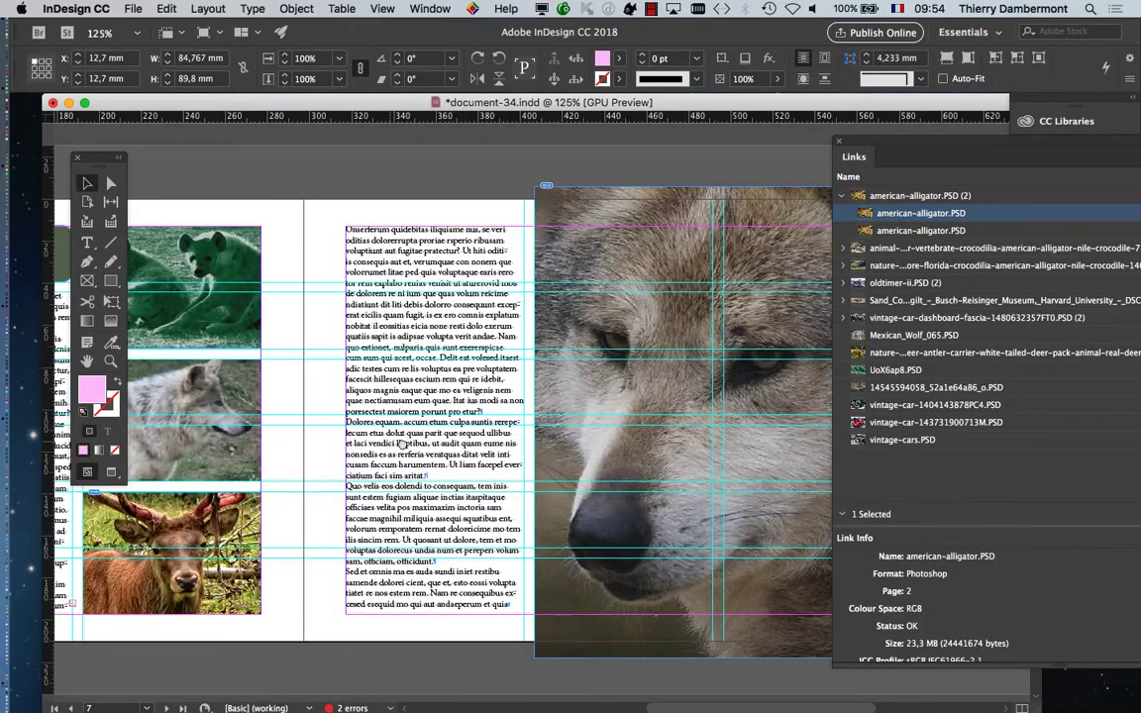
pyautogui.hscroll(10, 349, 443)
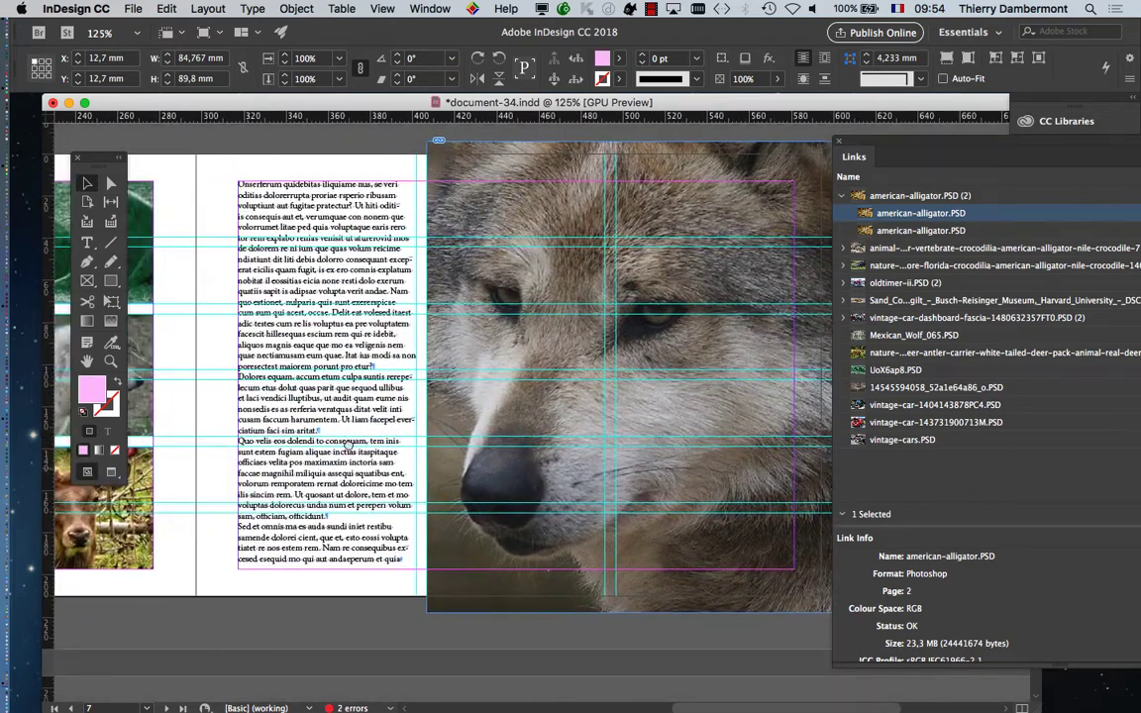
pyautogui.moveTo(348, 444); pyautogui.dragTo(334, 479)
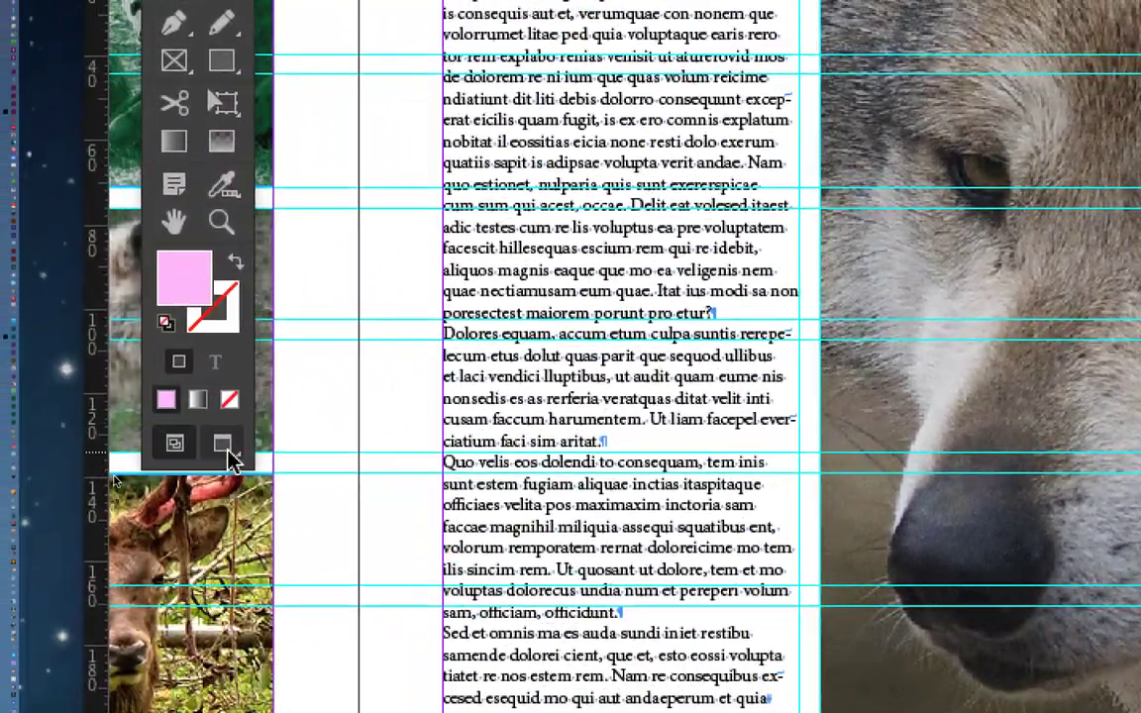
# - Toggle the spread repeatedly between Normal and Preview screen modes to compare them, ending in Preview
pyautogui.click(225, 447)
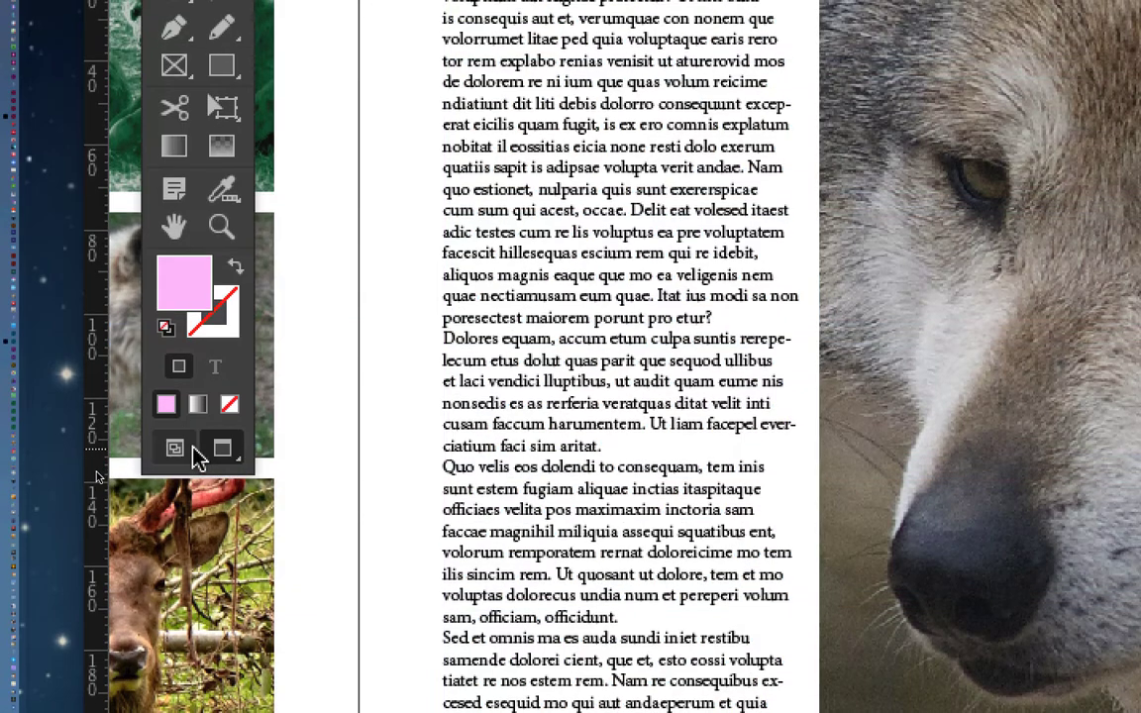
pyautogui.click(222, 446)
pyautogui.press('w')
pyautogui.press('w')
pyautogui.press('w')
pyautogui.press('w')
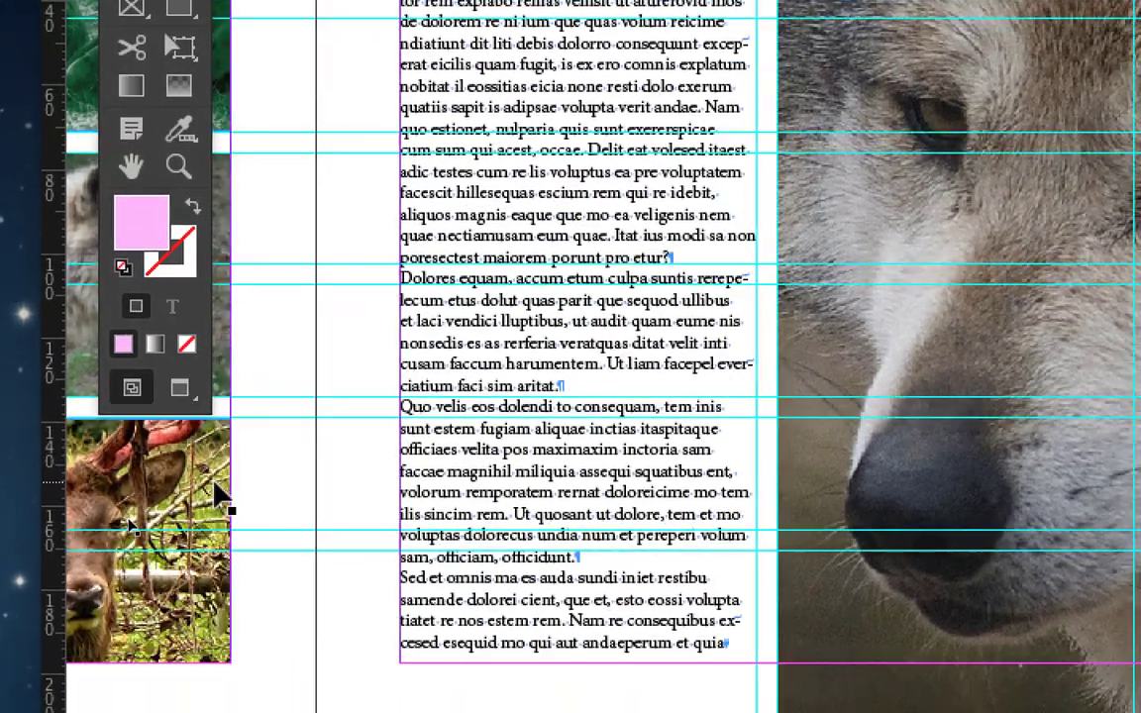
pyautogui.press('w')
pyautogui.press('w')
pyautogui.press('w')
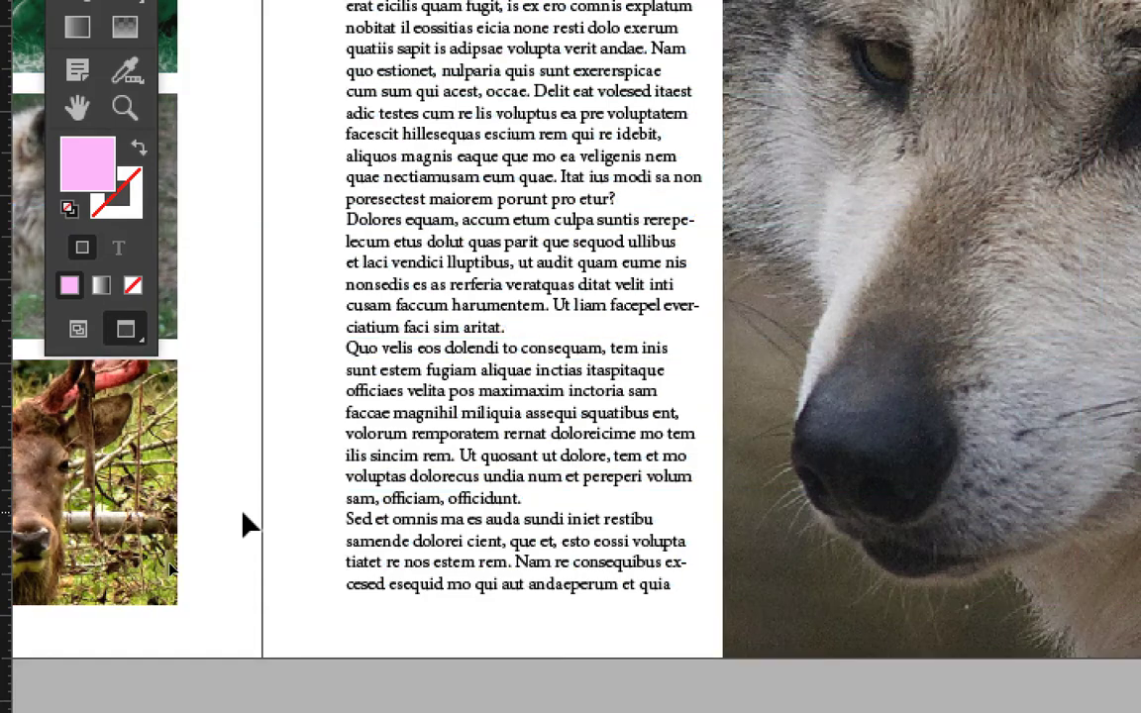
pyautogui.press('w')
pyautogui.press('w')
pyautogui.press('w')
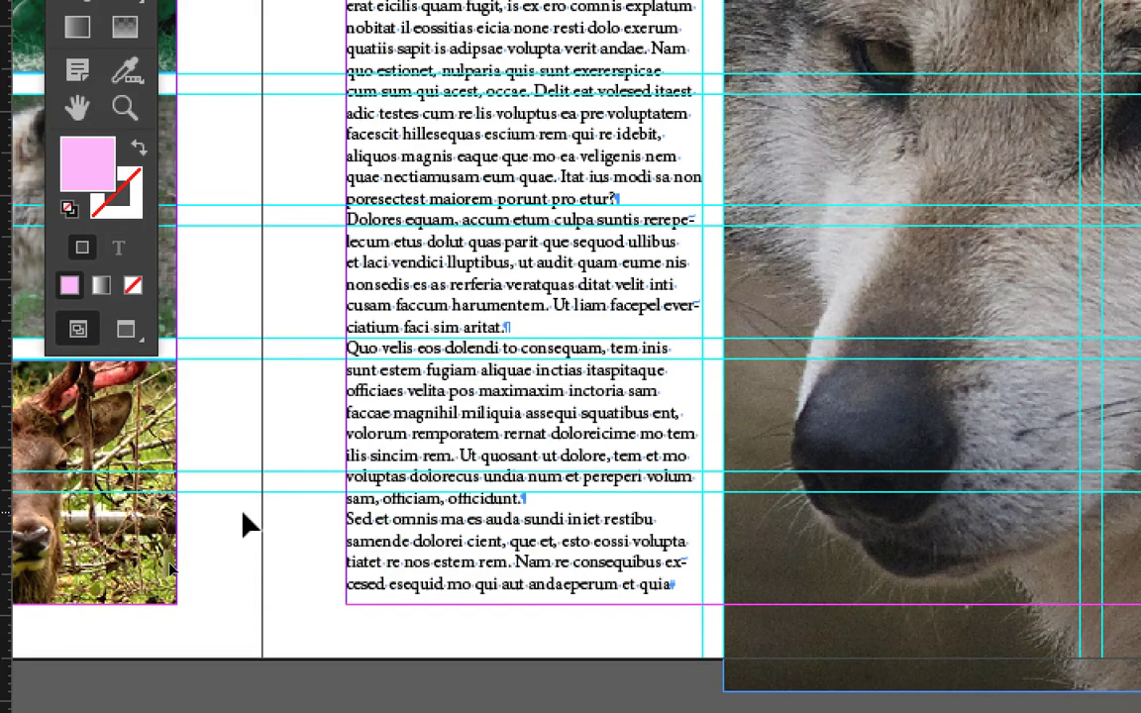
pyautogui.press('w')
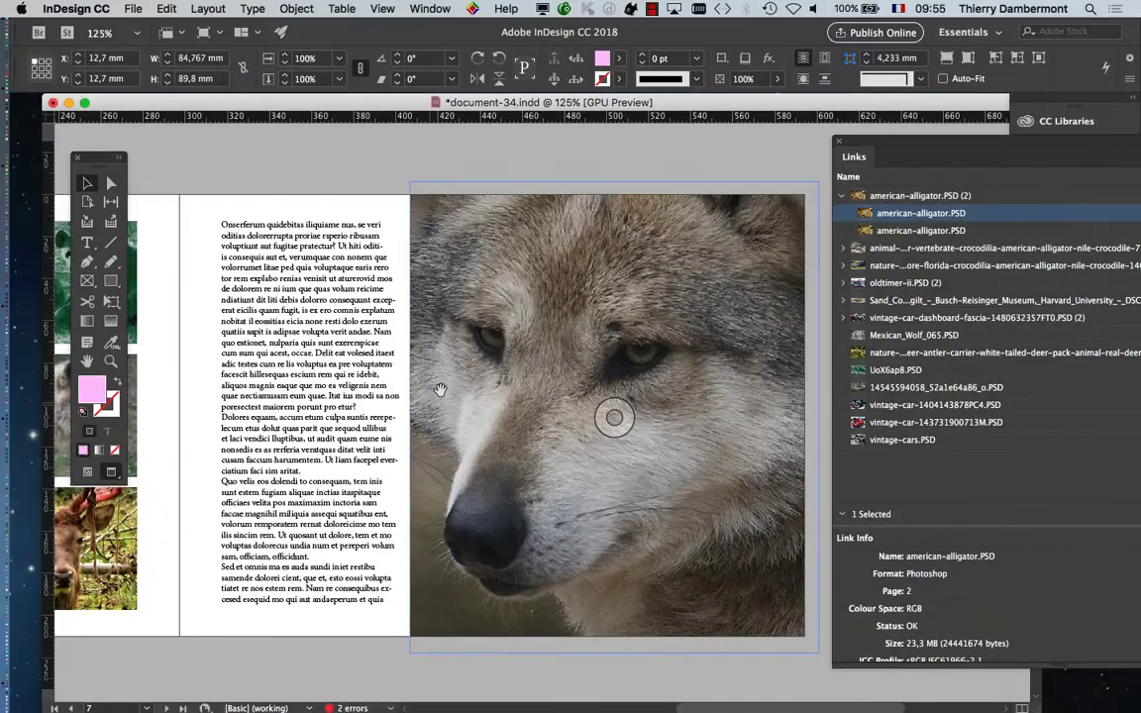
# - Select the wolf image on page 7 and move the Links panel fully into view
pyautogui.moveTo(553, 371); pyautogui.dragTo(392, 342)
pyautogui.hscroll(2, 392, 347)
pyautogui.scroll(-1, 393, 347)
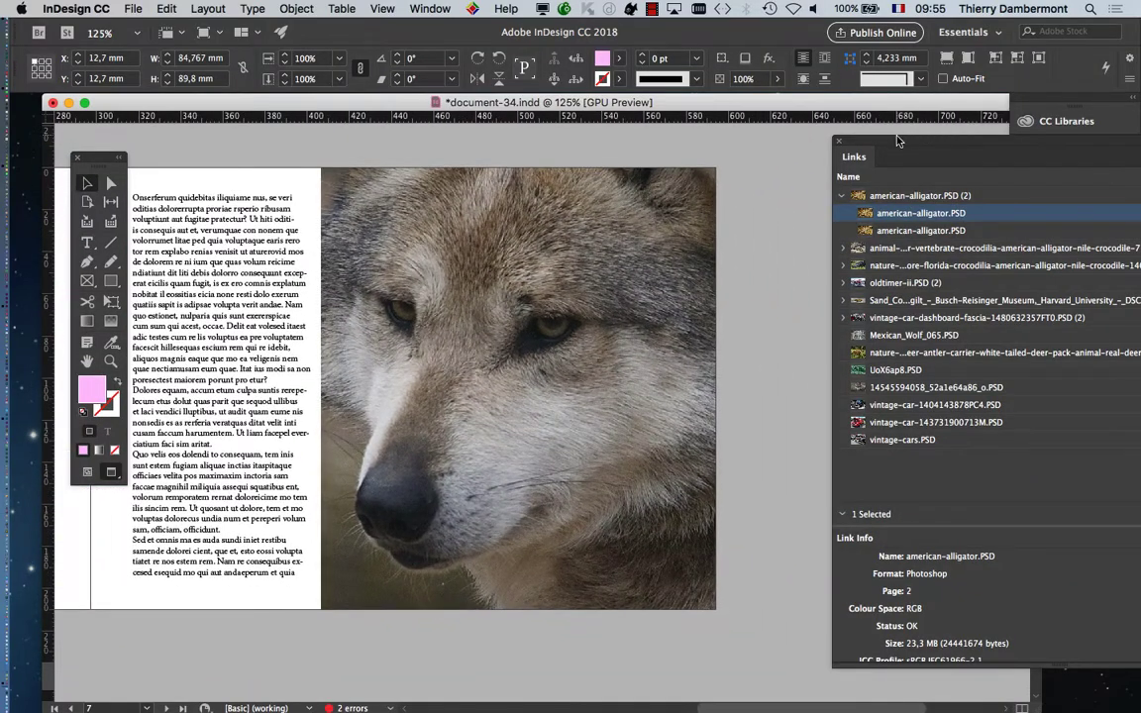
pyautogui.moveTo(897, 140); pyautogui.dragTo(798, 141)
pyautogui.click(349, 182)
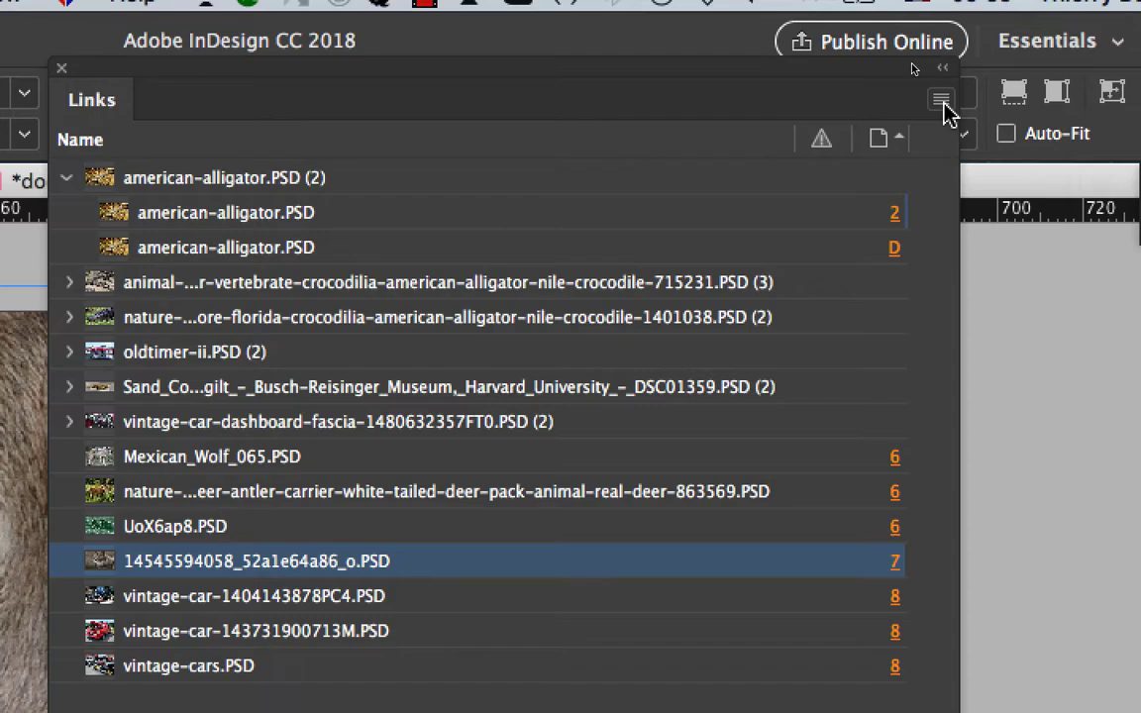
pyautogui.click(941, 101)
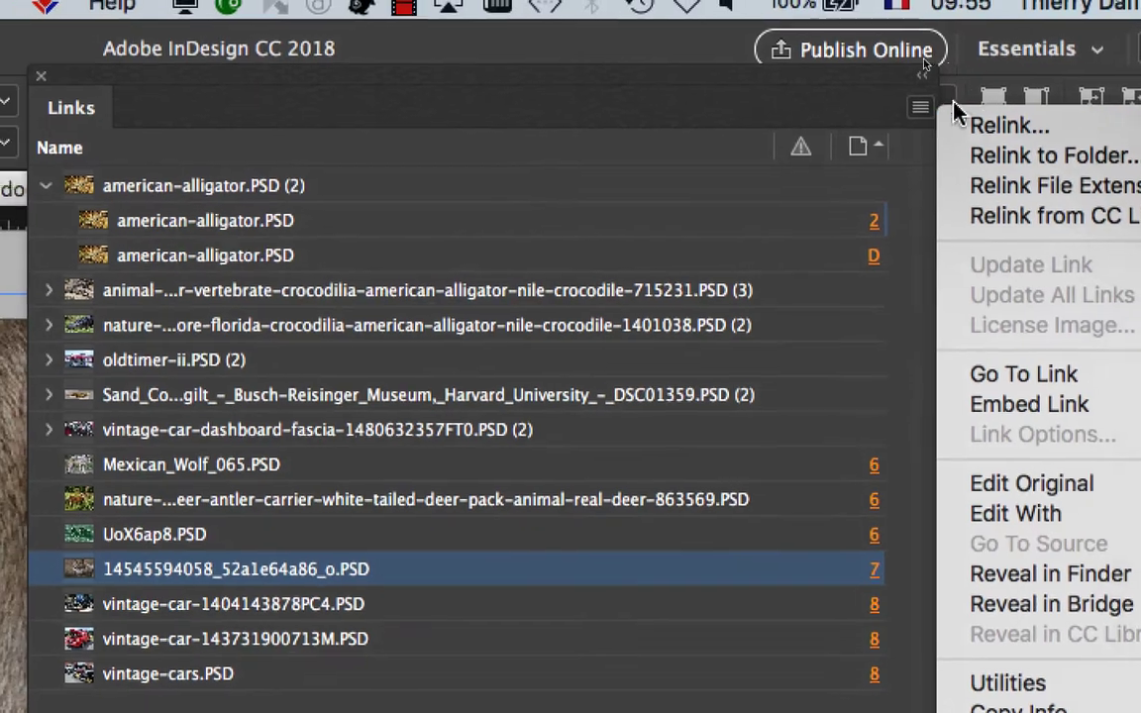
pyautogui.click(918, 107)
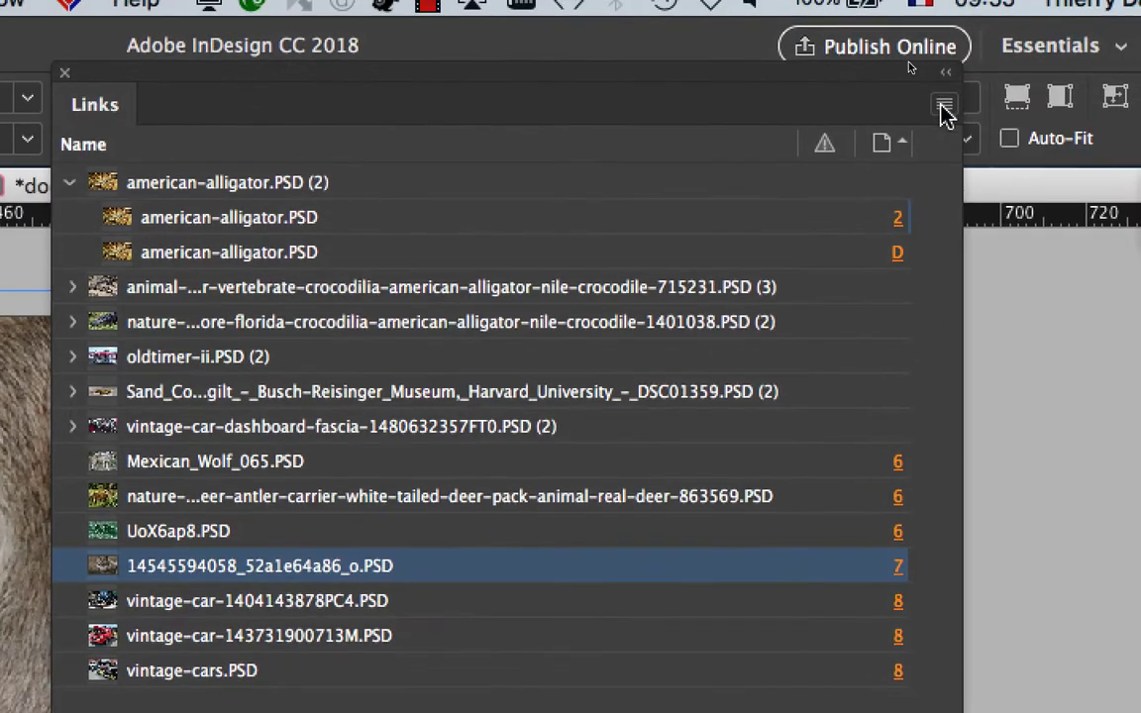
pyautogui.click(944, 109)
pyautogui.click(944, 107)
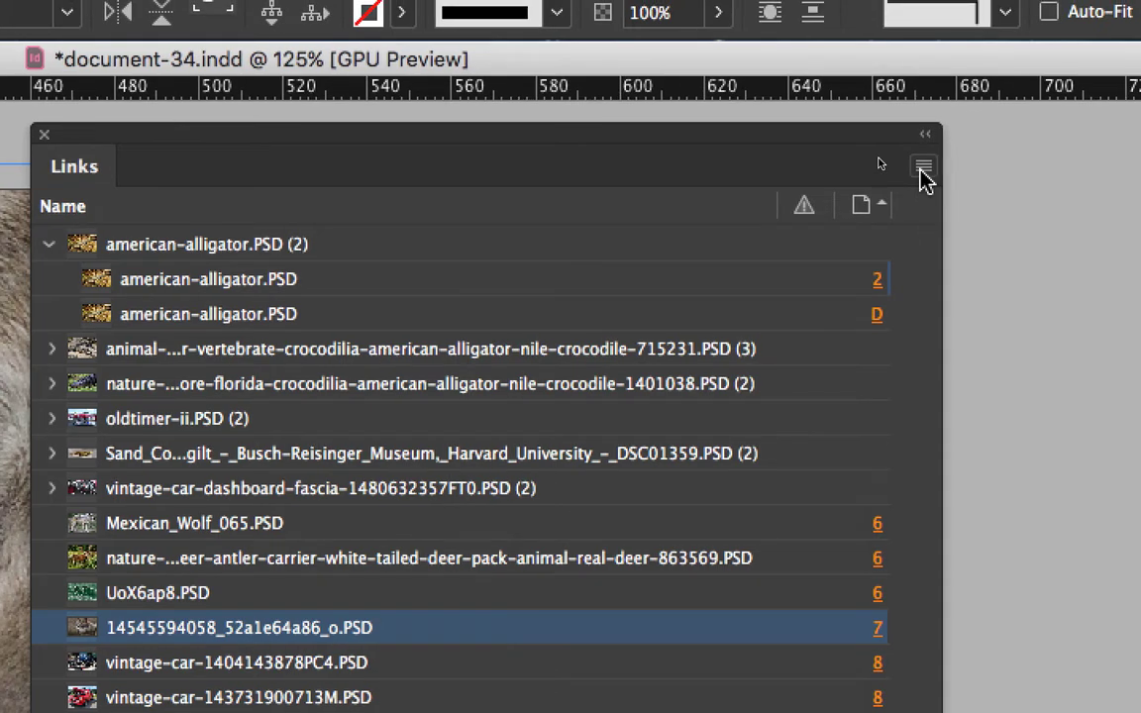
pyautogui.click(920, 170)
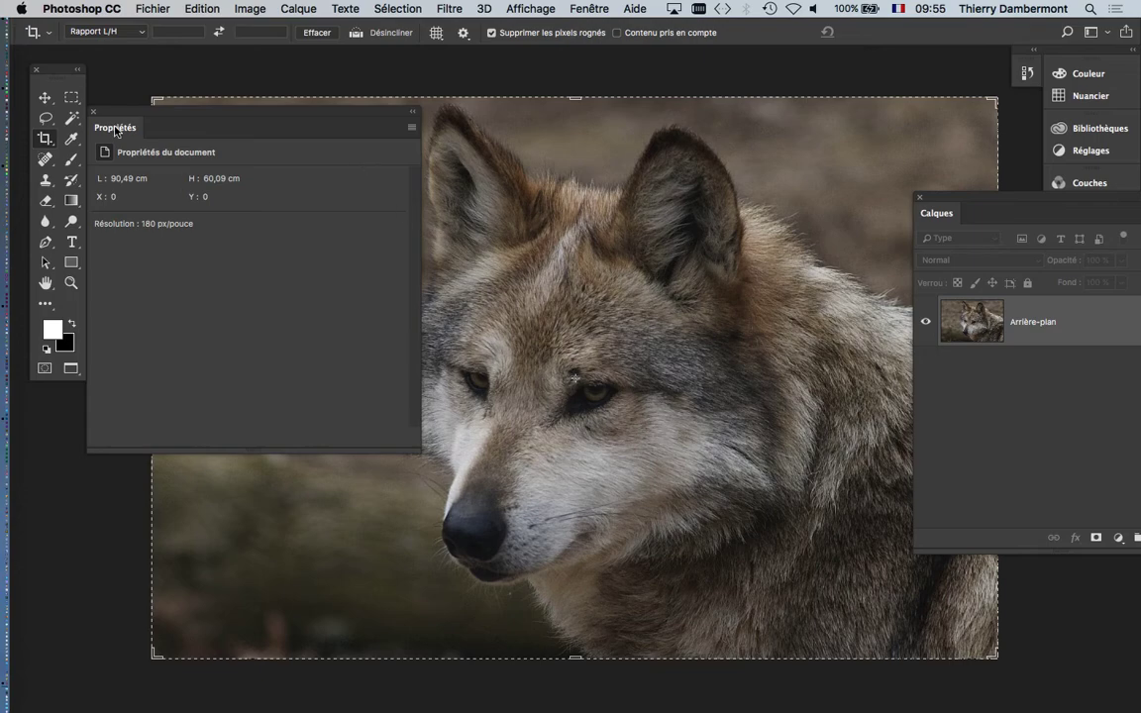
# - Close the Propriétés panel and move the Calques panel fully into view over the wolf photo
pyautogui.click(93, 112)
pyautogui.scroll(-2, 693, 277)
pyautogui.hscroll(3, 693, 277)
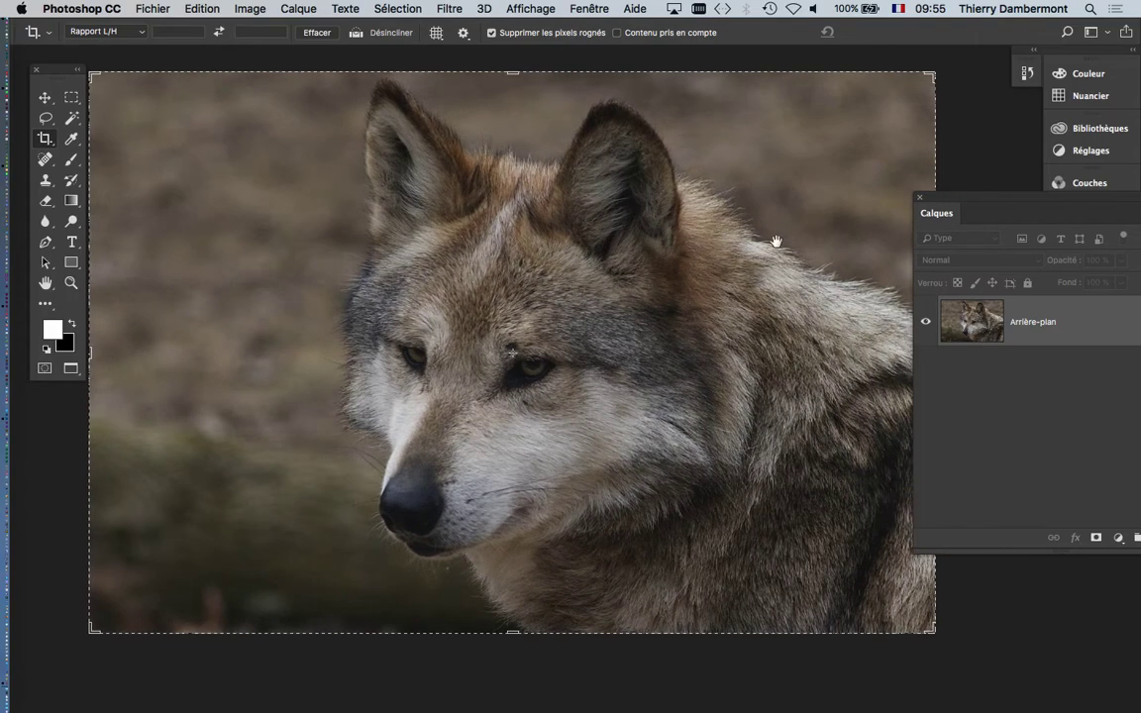
pyautogui.moveTo(946, 204); pyautogui.dragTo(671, 175)
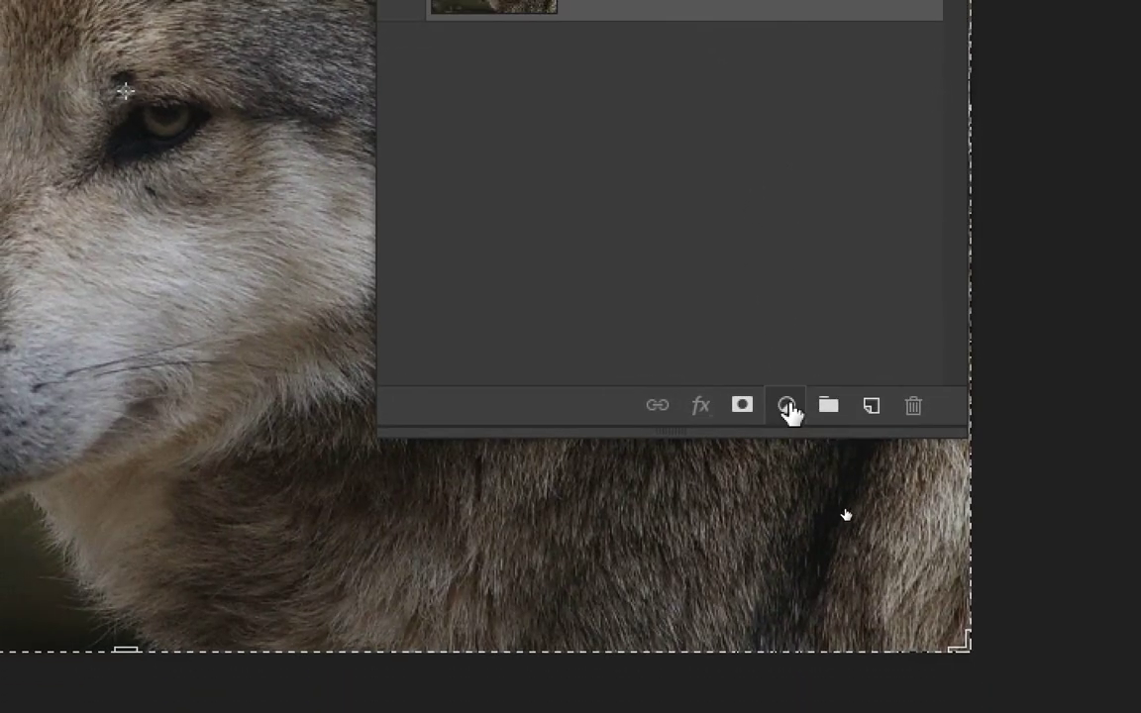
# - Add a Noir et blanc adjustment layer above Arrière-plan and show its colour sliders
pyautogui.click(787, 407)
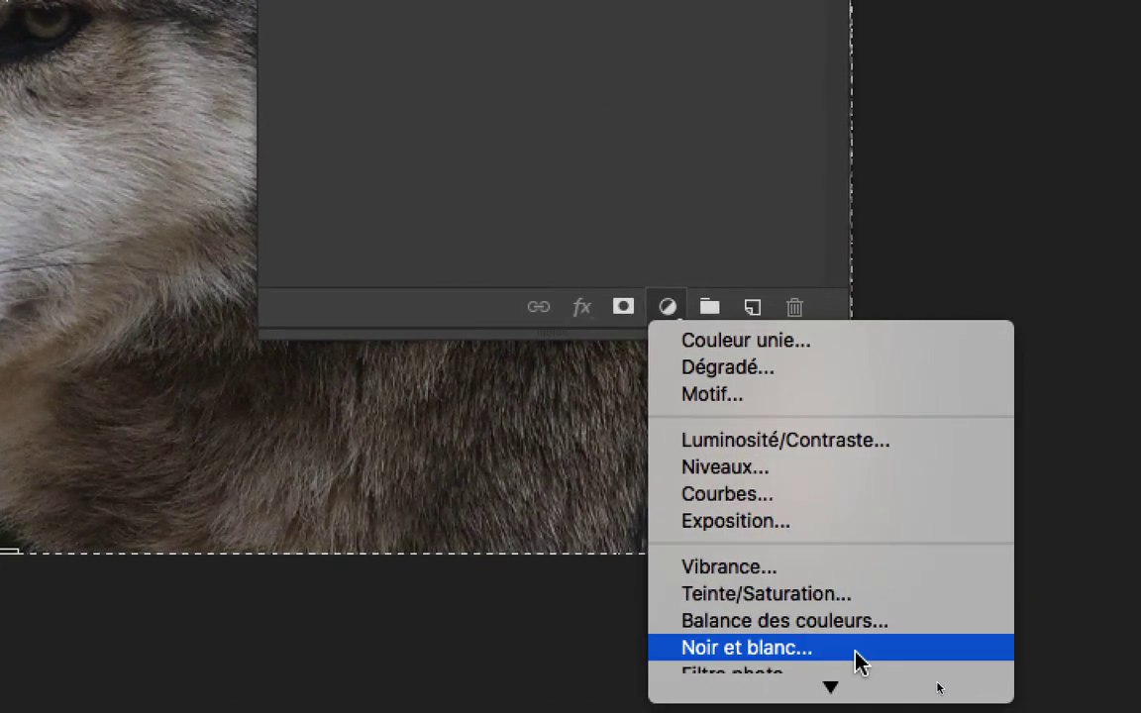
pyautogui.click(857, 661)
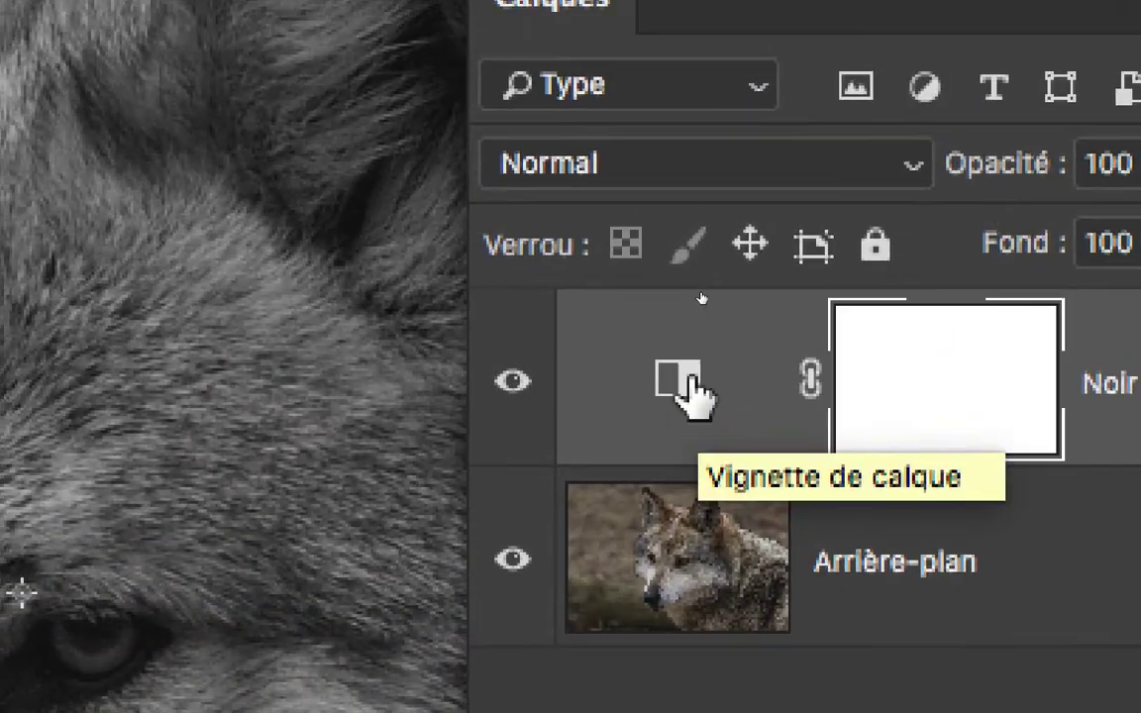
pyautogui.click(670, 233)
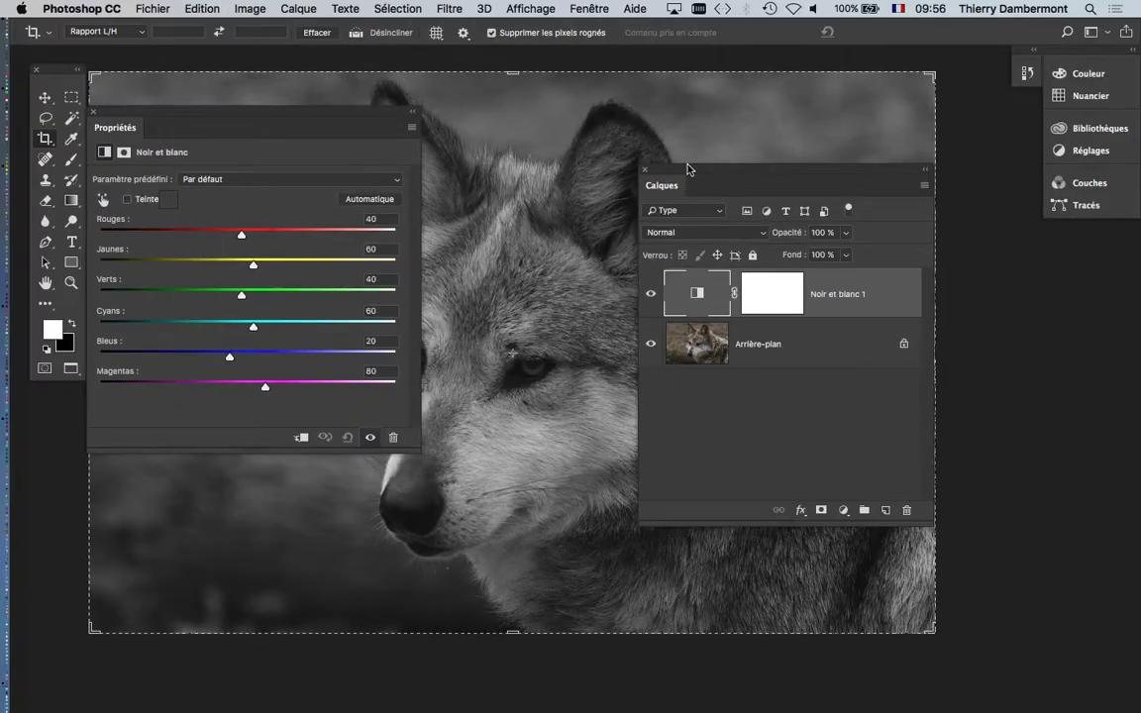
# - Rearrange the Calques and Propriétés panels beside the photo so the wolf's face is uncovered
pyautogui.moveTo(688, 168); pyautogui.dragTo(876, 178)
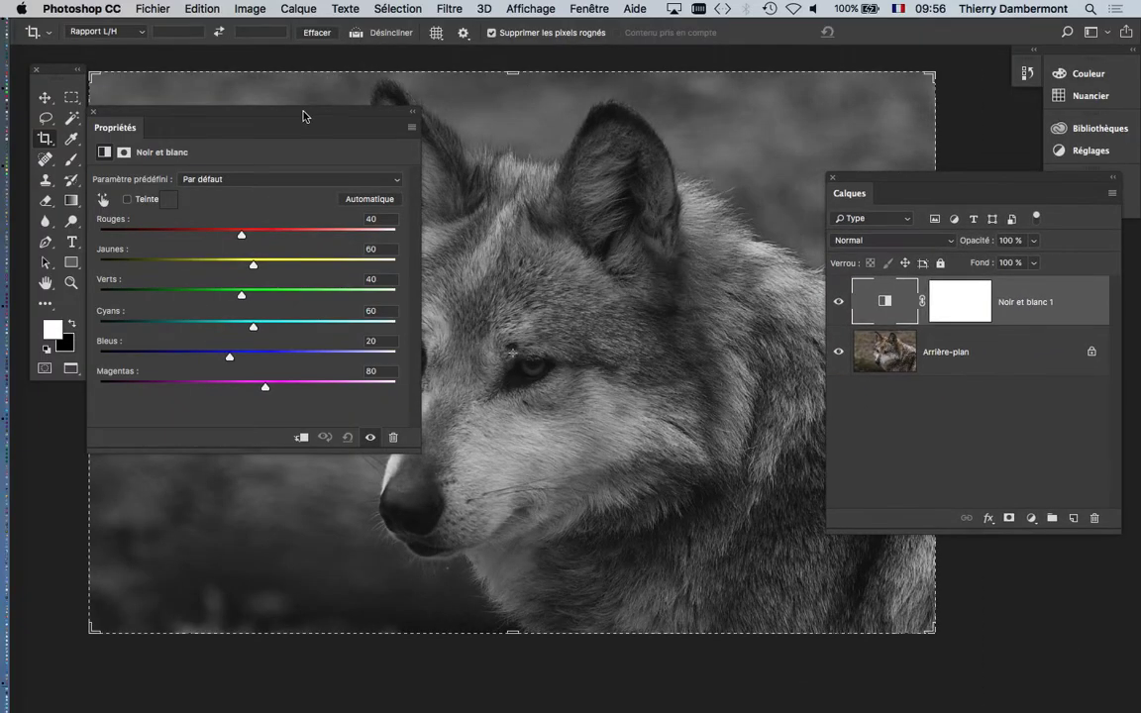
pyautogui.moveTo(188, 136); pyautogui.dragTo(670, 132)
pyautogui.hscroll(5, 237, 217)
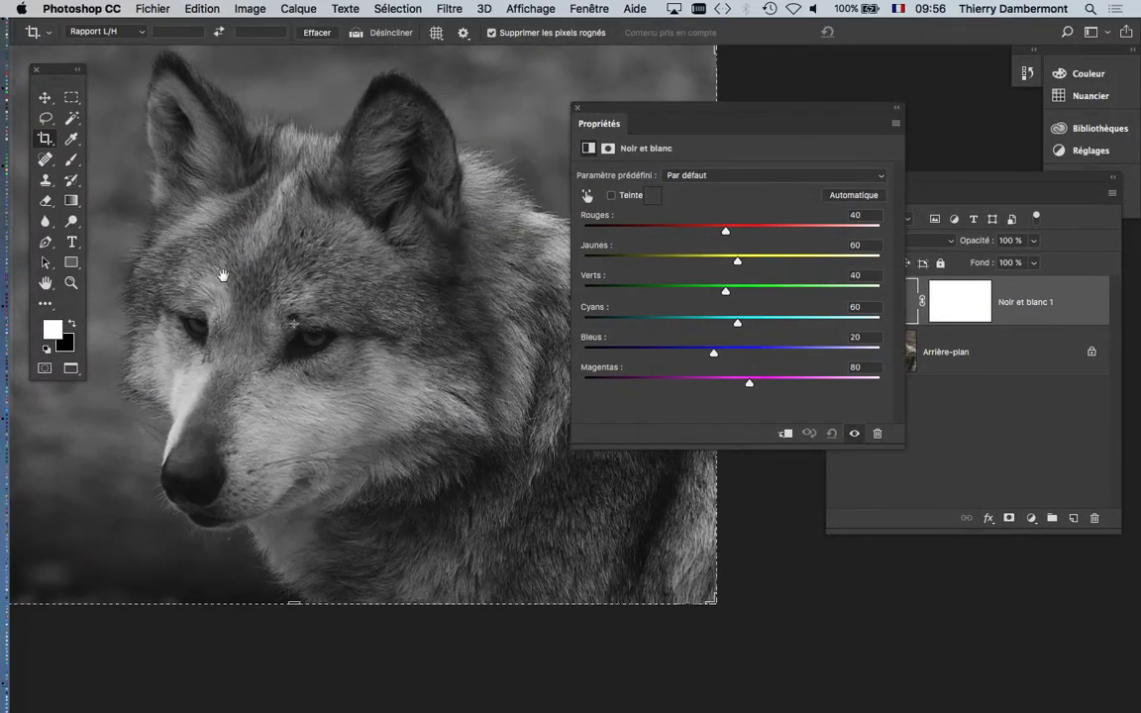
pyautogui.moveTo(612, 109); pyautogui.dragTo(674, 67)
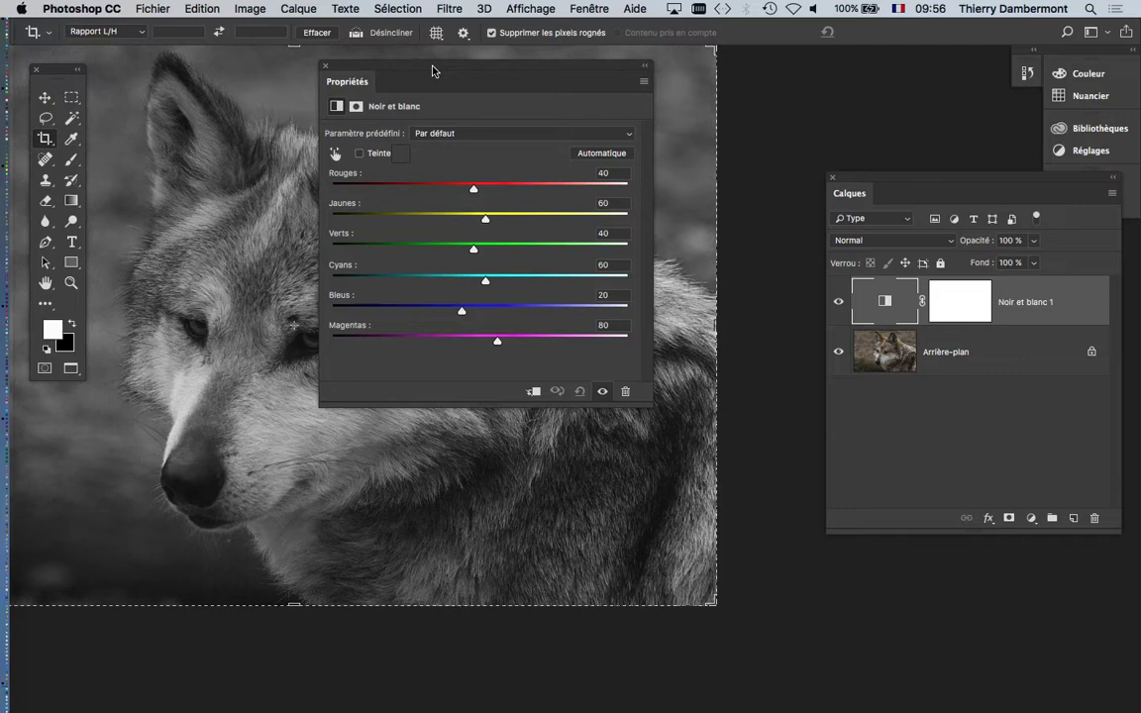
pyautogui.moveTo(433, 70); pyautogui.dragTo(787, 99)
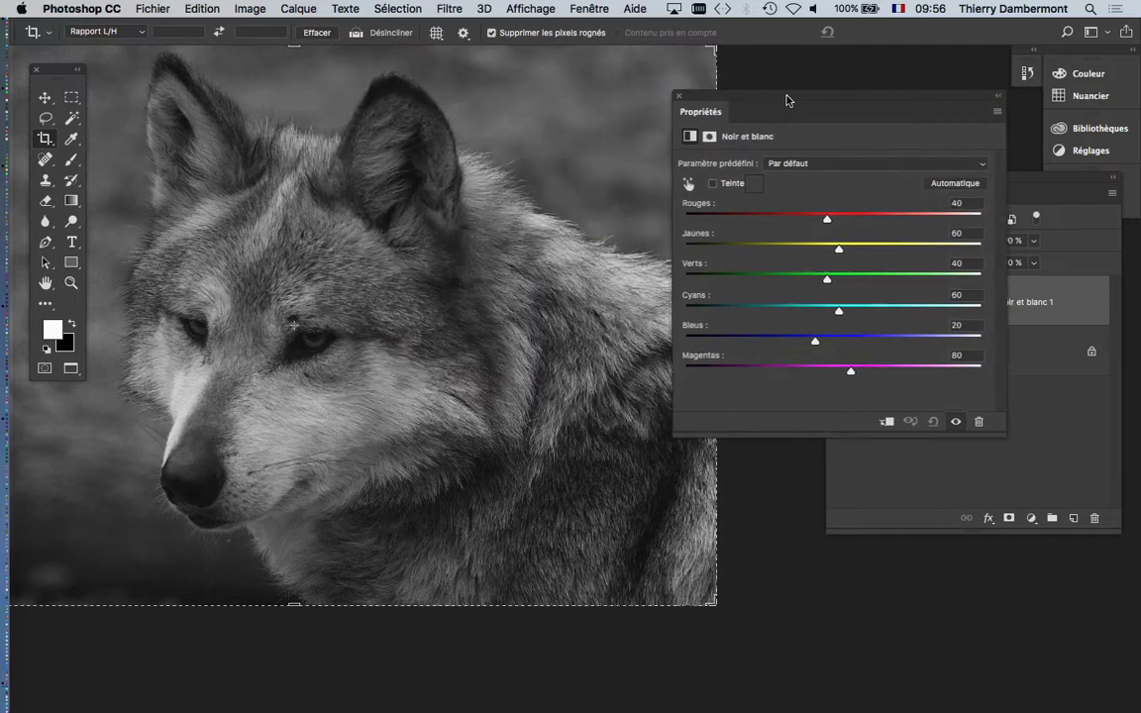
# - Set Rouges to 1 and Jaunes to -79 in the Noir et blanc adjustment
pyautogui.moveTo(840, 248); pyautogui.dragTo(778, 247)
pyautogui.scroll(2, 236, 300)
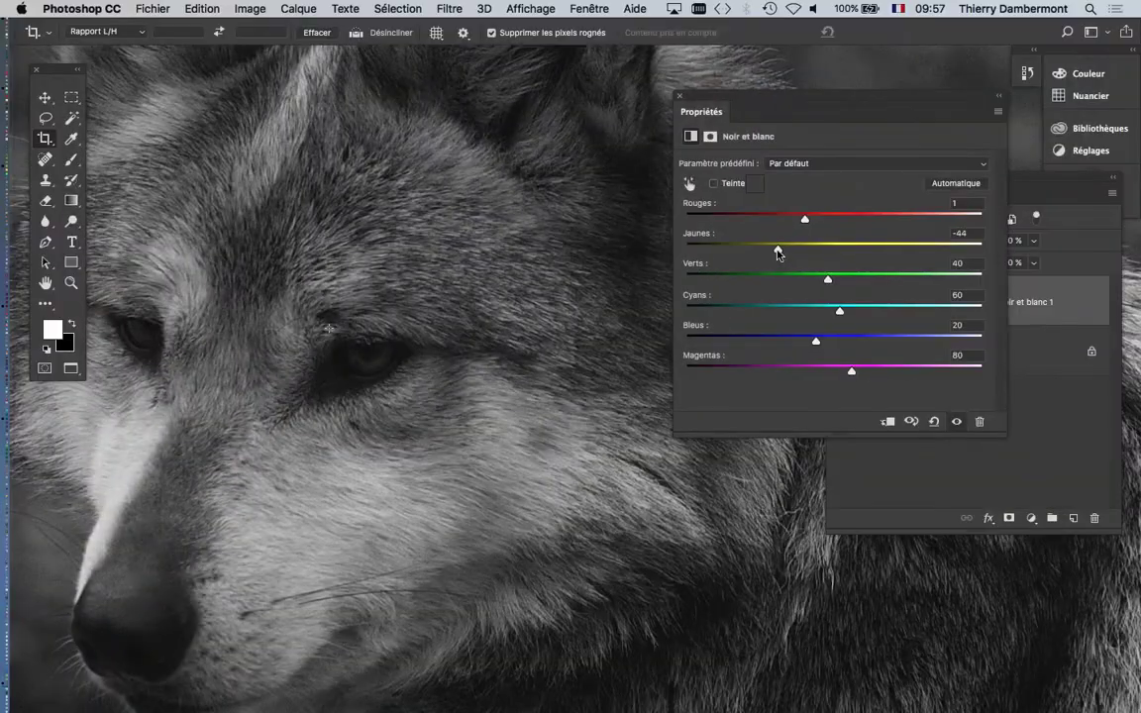
pyautogui.moveTo(778, 253); pyautogui.dragTo(754, 253)
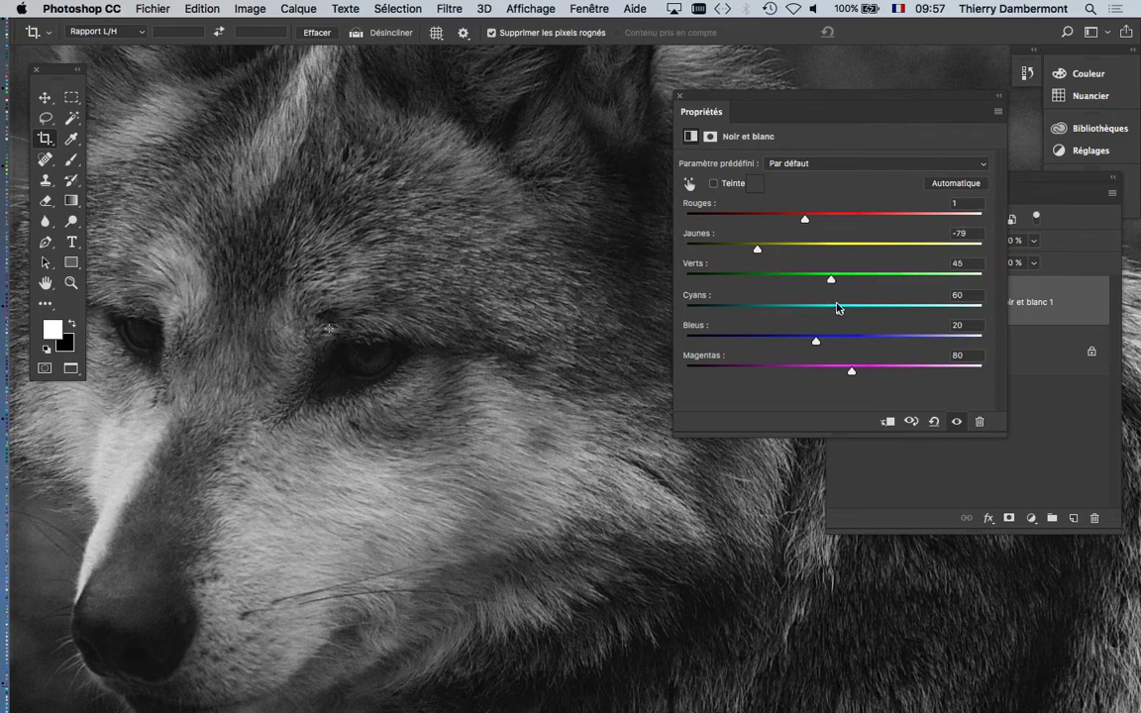
# - Set Verts to 17 and Cyans to -45 in the Noir et blanc adjustment, checking the wolf's muzzle up close
pyautogui.press('super+minus')
pyautogui.press('super+minus')
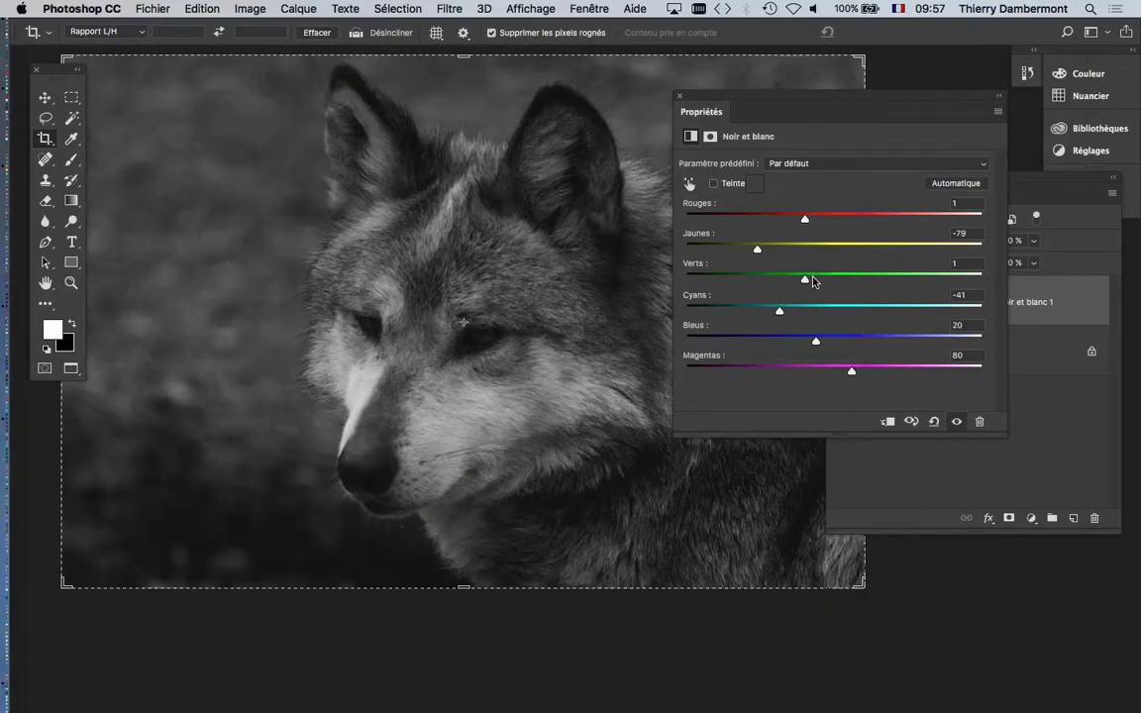
pyautogui.moveTo(843, 310); pyautogui.dragTo(914, 314)
pyautogui.scroll(10, 443, 476)
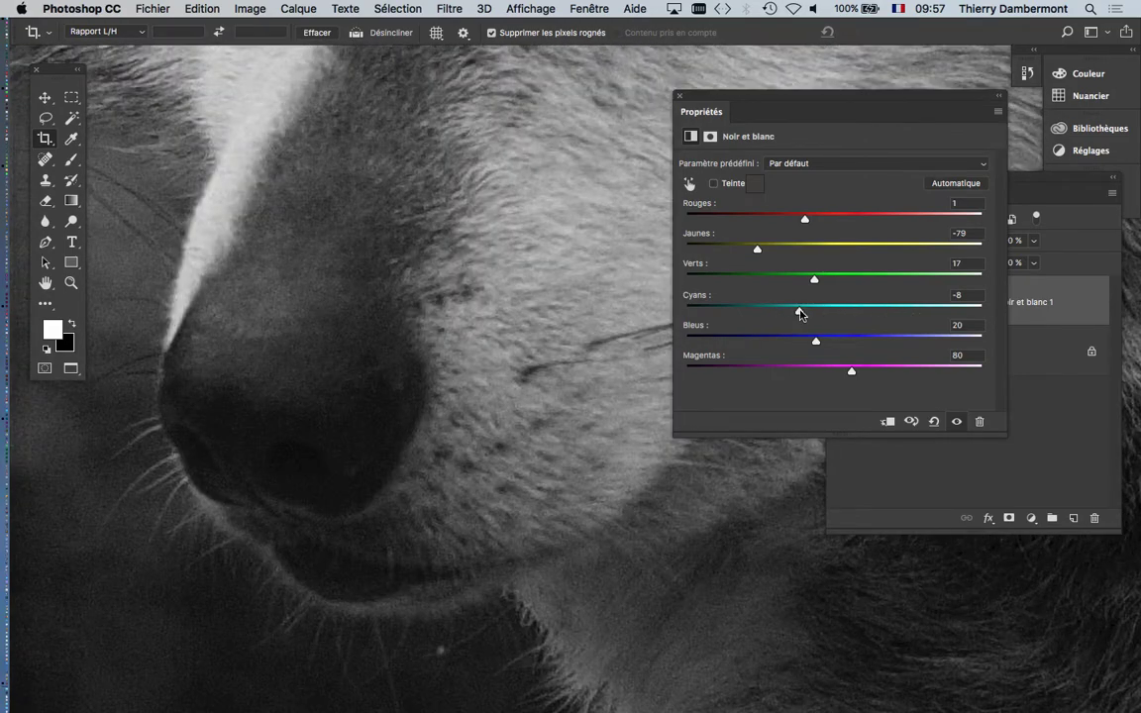
pyautogui.moveTo(800, 313)
pyautogui.mouseDown()
pyautogui.moveTo(927, 308)
pyautogui.moveTo(784, 316)
pyautogui.moveTo(912, 319)
pyautogui.moveTo(792, 315)
pyautogui.moveTo(912, 315)
pyautogui.moveTo(809, 312)
pyautogui.mouseUp()
pyautogui.scroll(-5, 501, 432)
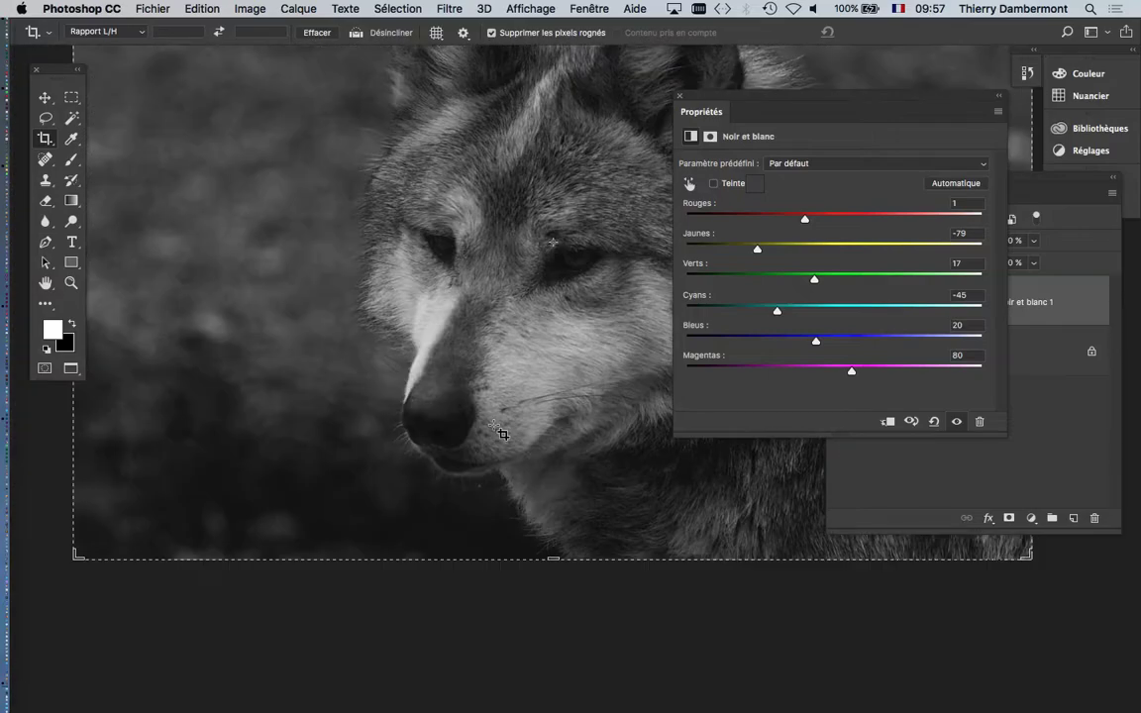
# - Set Bleus to 3 and Magentas to 168, and move the Propriétés panel clear of the layer list
pyautogui.moveTo(522, 420); pyautogui.dragTo(464, 431)
pyautogui.moveTo(822, 339)
pyautogui.mouseDown()
pyautogui.moveTo(750, 338)
pyautogui.moveTo(898, 343)
pyautogui.moveTo(806, 342)
pyautogui.mouseUp()
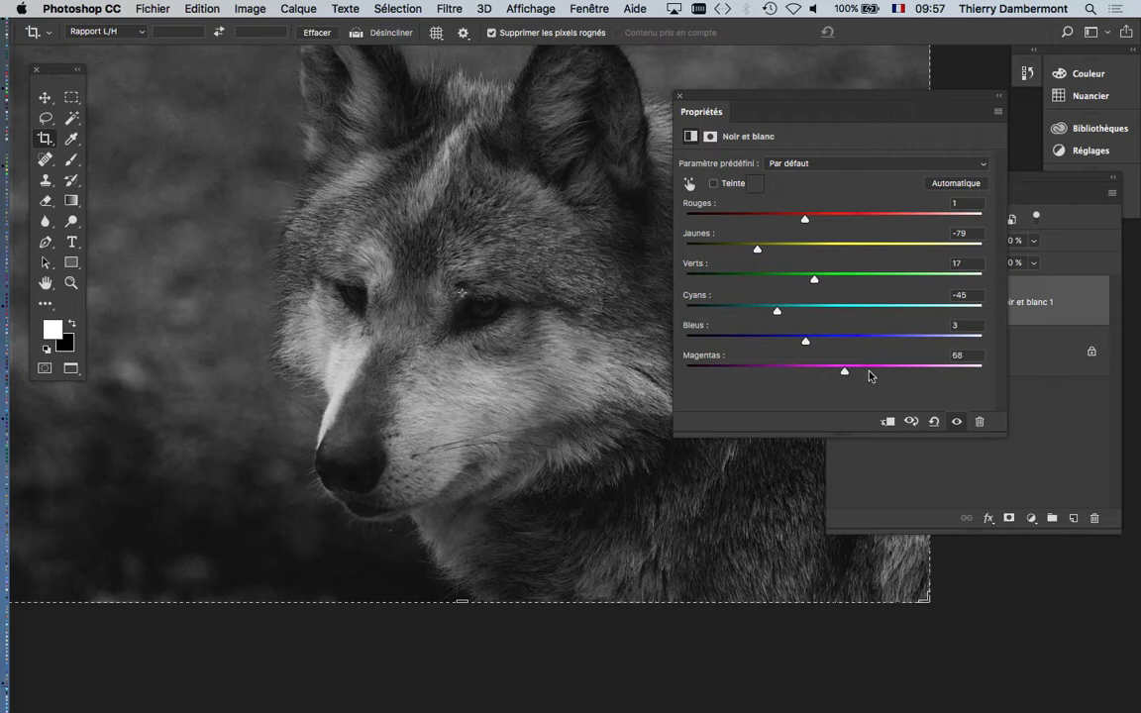
pyautogui.scroll(-2, 469, 332)
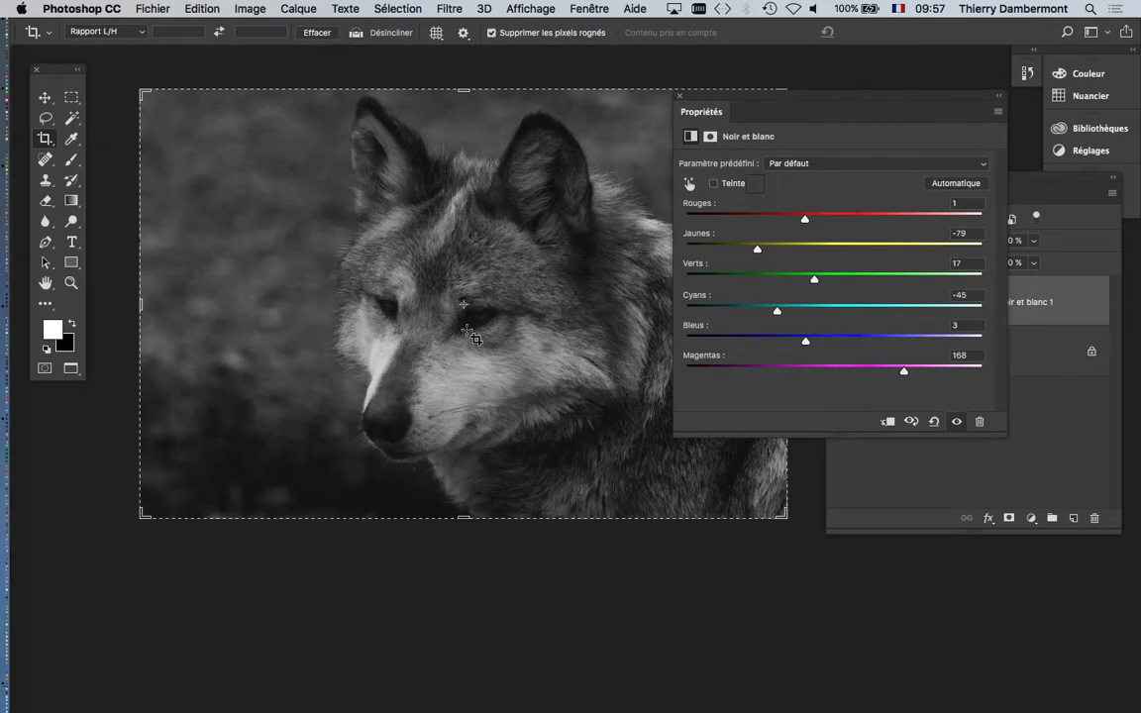
pyautogui.moveTo(471, 279); pyautogui.dragTo(394, 254)
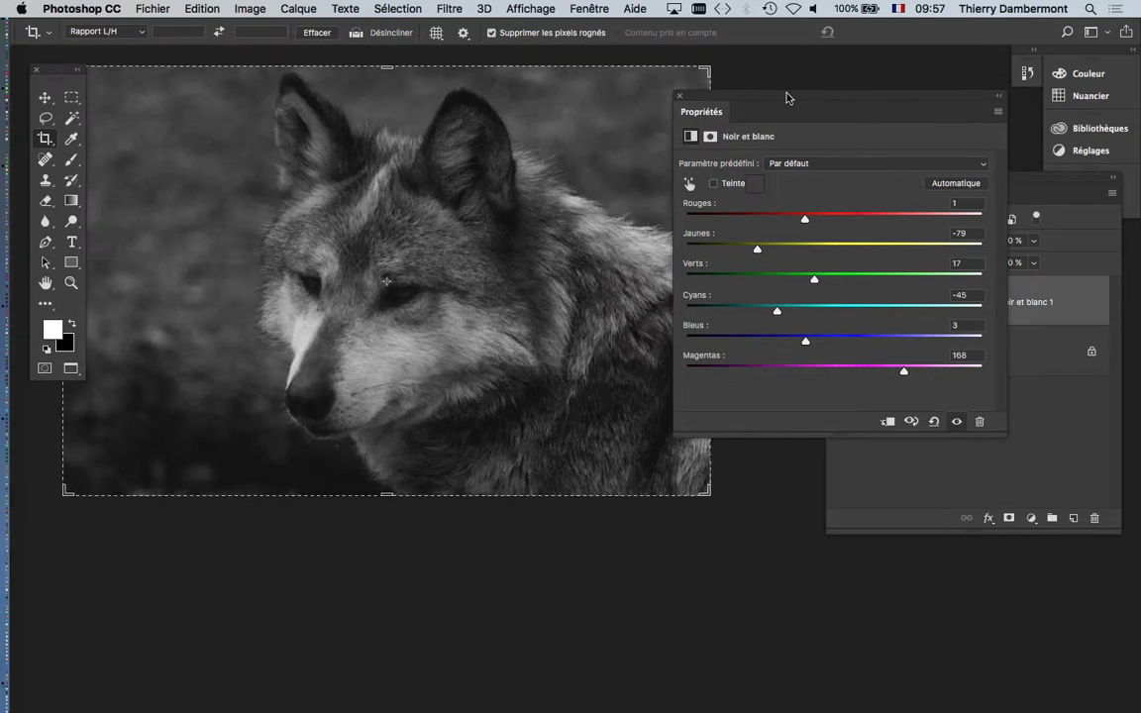
pyautogui.moveTo(786, 97); pyautogui.dragTo(670, 261)
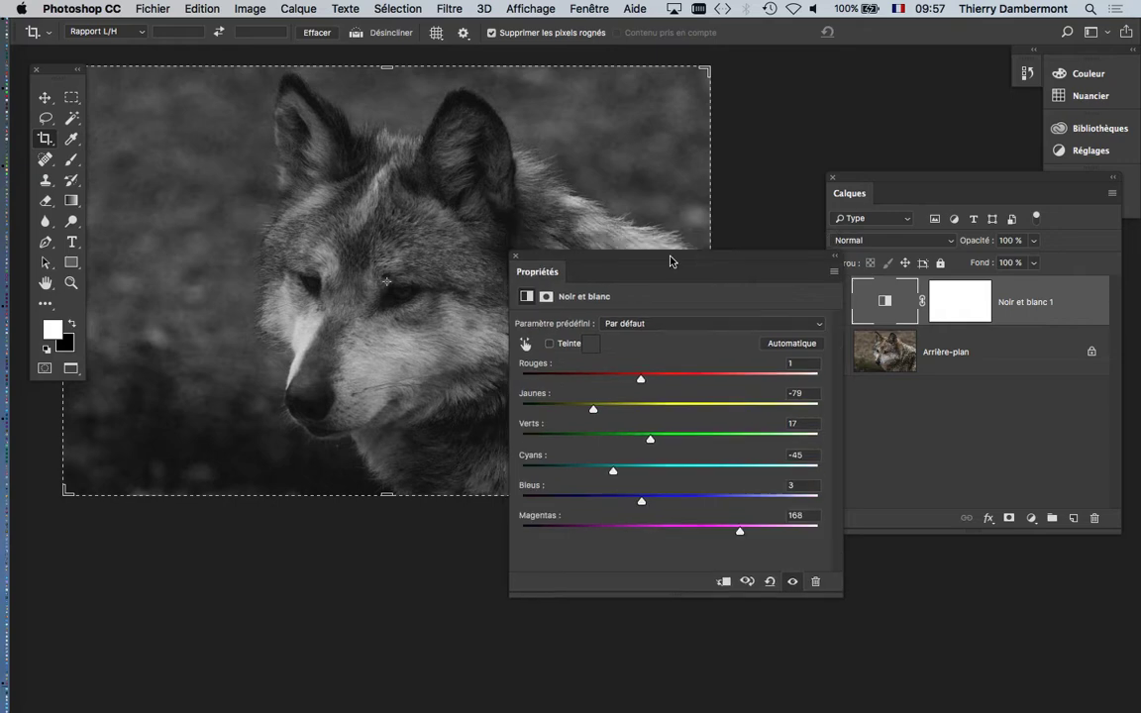
# - Compare the Noir et blanc adjustment with its previous state repeatedly, moving the Propriétés panel off the wolf's face
pyautogui.click(748, 584)
pyautogui.moveTo(638, 261); pyautogui.dragTo(751, 89)
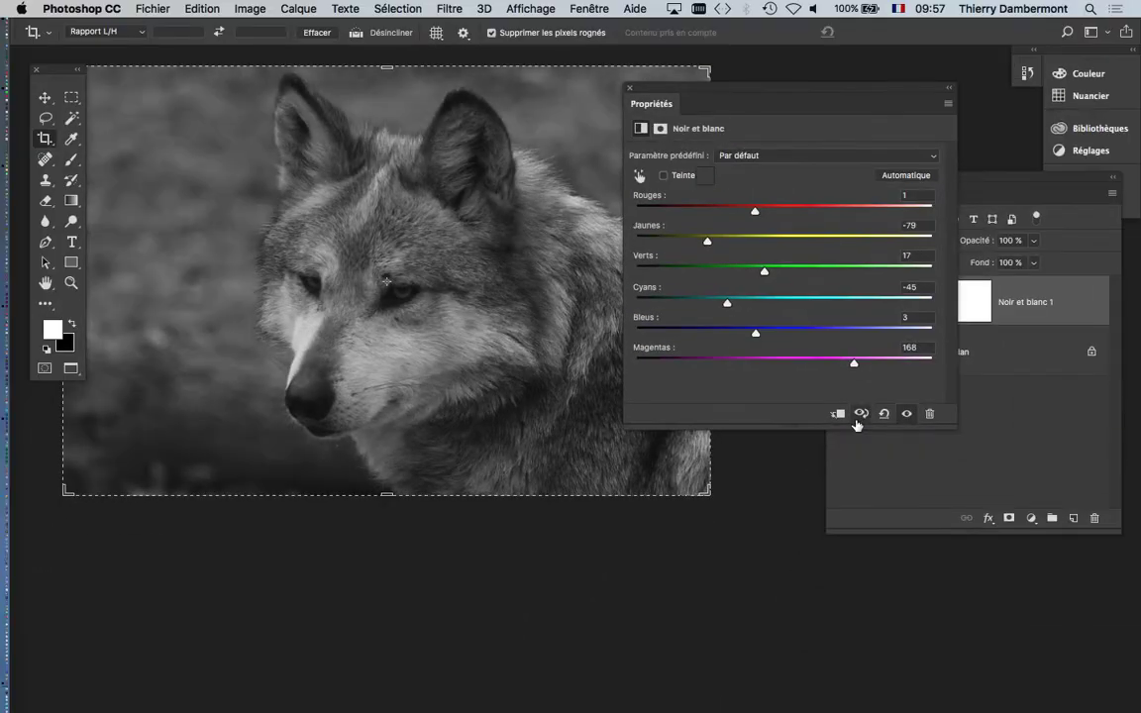
pyautogui.click(859, 414)
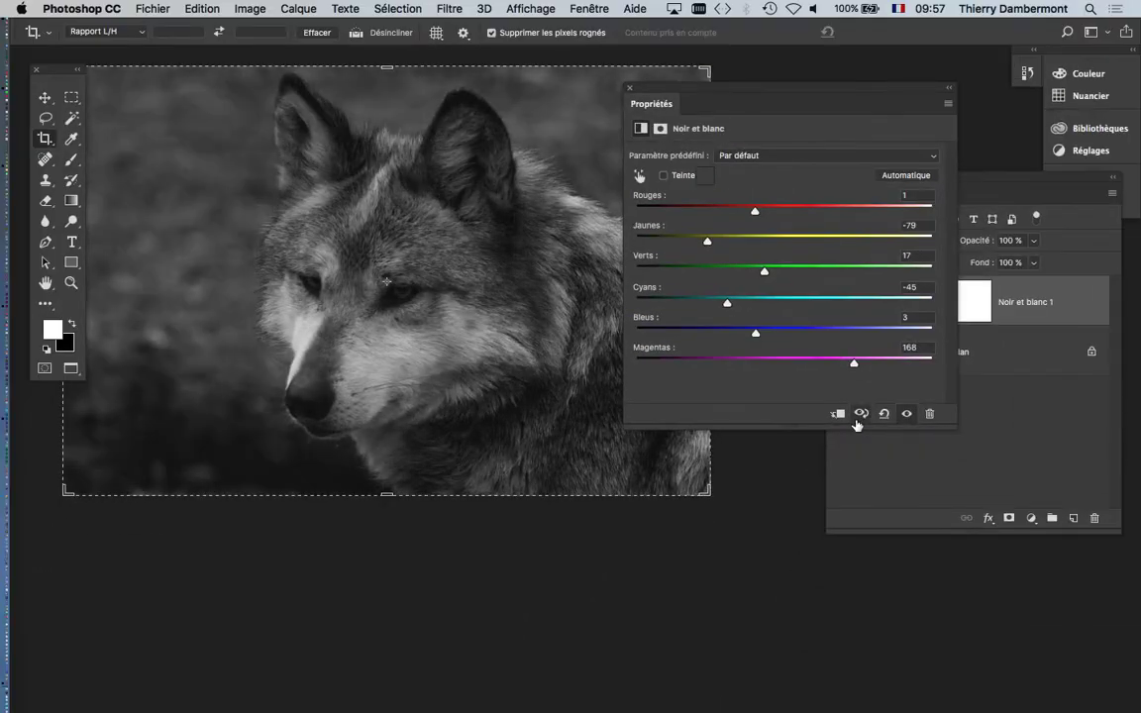
pyautogui.click(859, 414)
pyautogui.click(860, 414)
pyautogui.click(860, 414)
pyautogui.click(860, 414)
pyautogui.click(860, 414)
# - Close the Propriétés panel so the wolf's eyes and muzzle are uncovered up close
pyautogui.moveTo(835, 90); pyautogui.dragTo(475, 470)
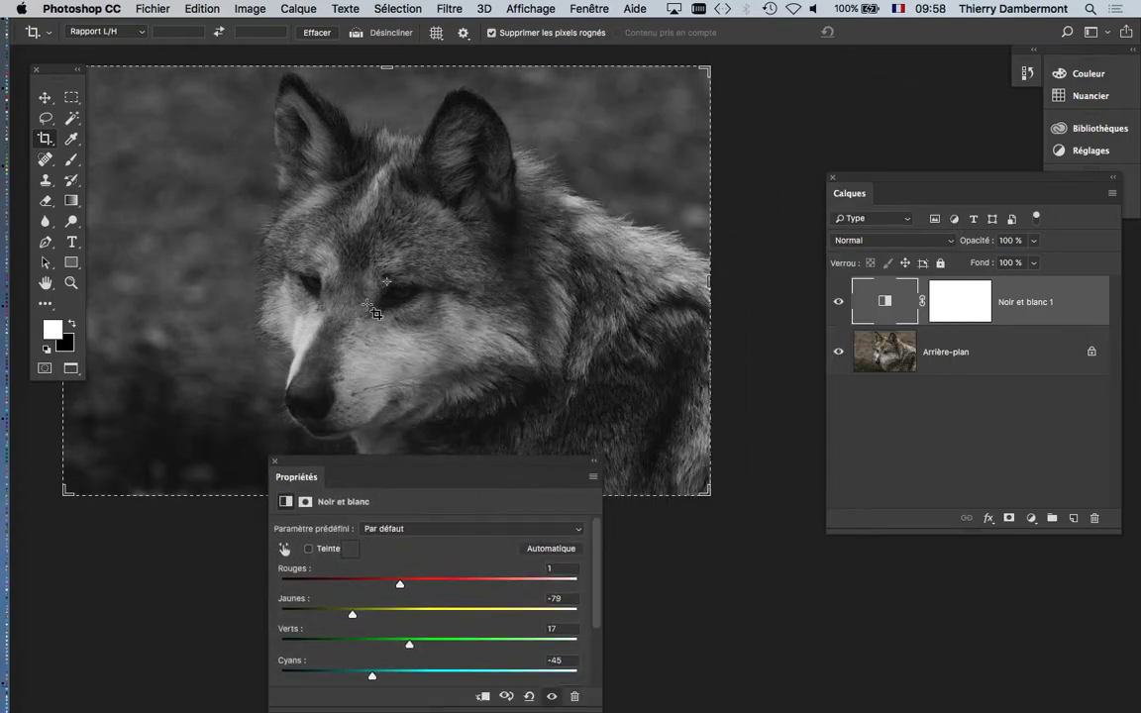
pyautogui.scroll(4, 369, 313)
pyautogui.moveTo(512, 377); pyautogui.dragTo(391, 515)
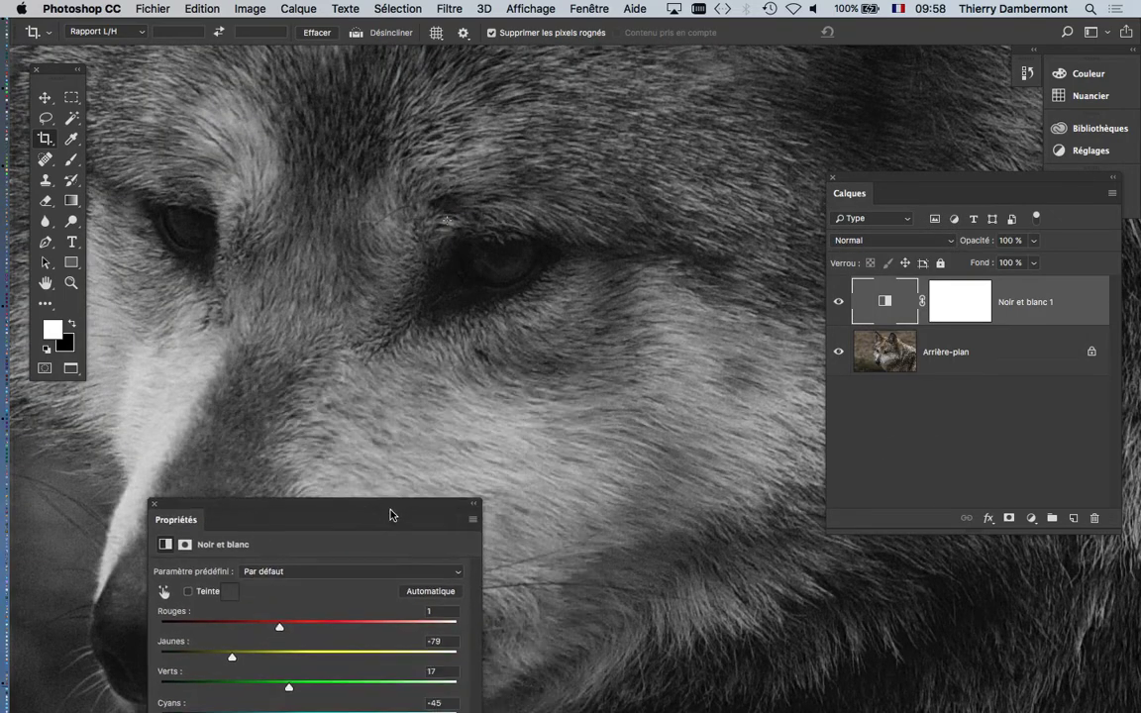
pyautogui.doubleClick(390, 515)
pyautogui.hscroll(-5, 476, 371)
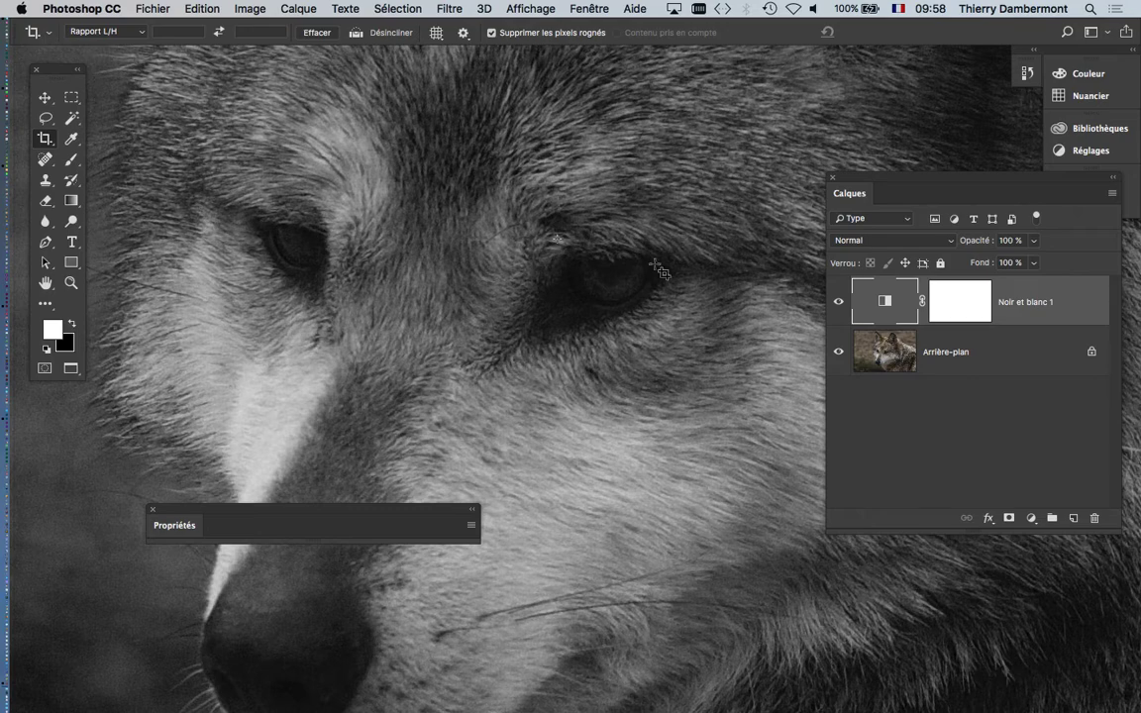
pyautogui.click(151, 509)
# - Place the Calques panel beside the wolf's eyes and select the layer mask of Noir et blanc 1
pyautogui.moveTo(900, 179); pyautogui.dragTo(841, 257)
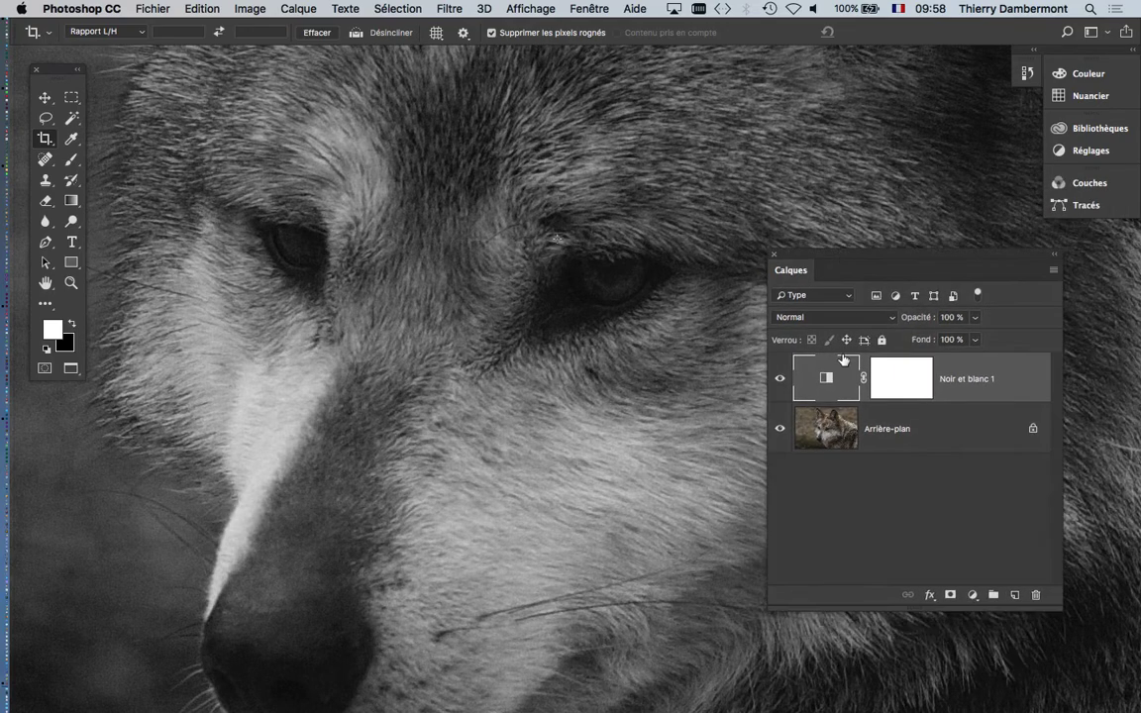
pyautogui.moveTo(583, 350); pyautogui.dragTo(552, 290)
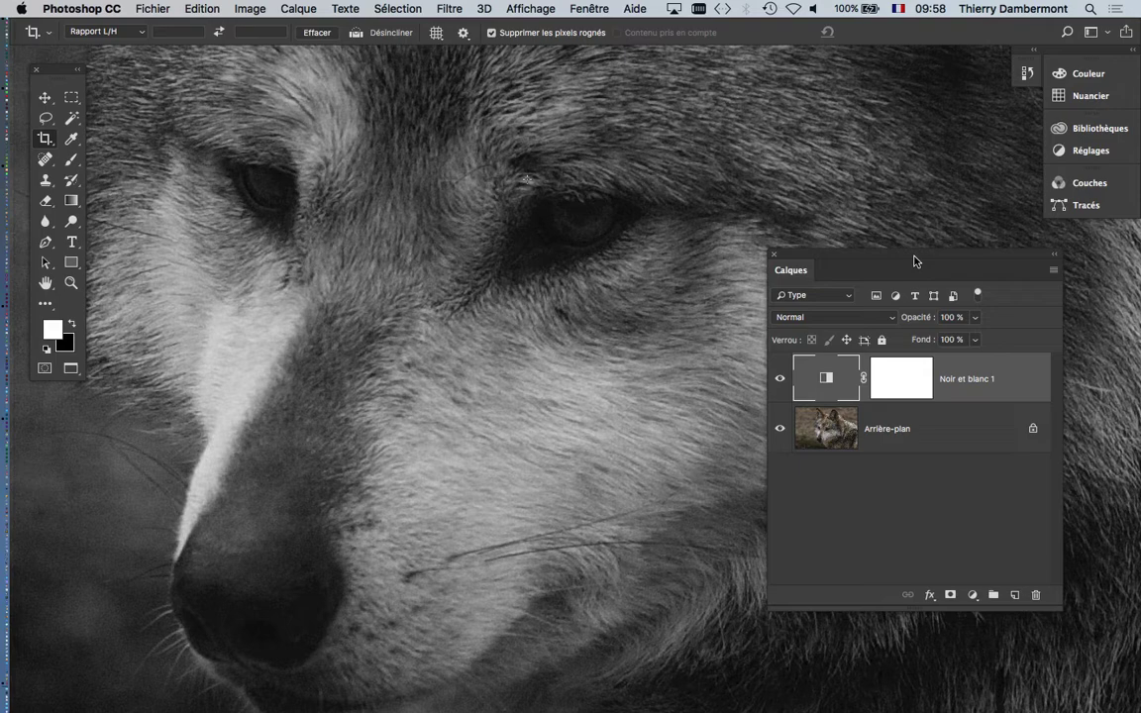
pyautogui.moveTo(915, 262); pyautogui.dragTo(921, 156)
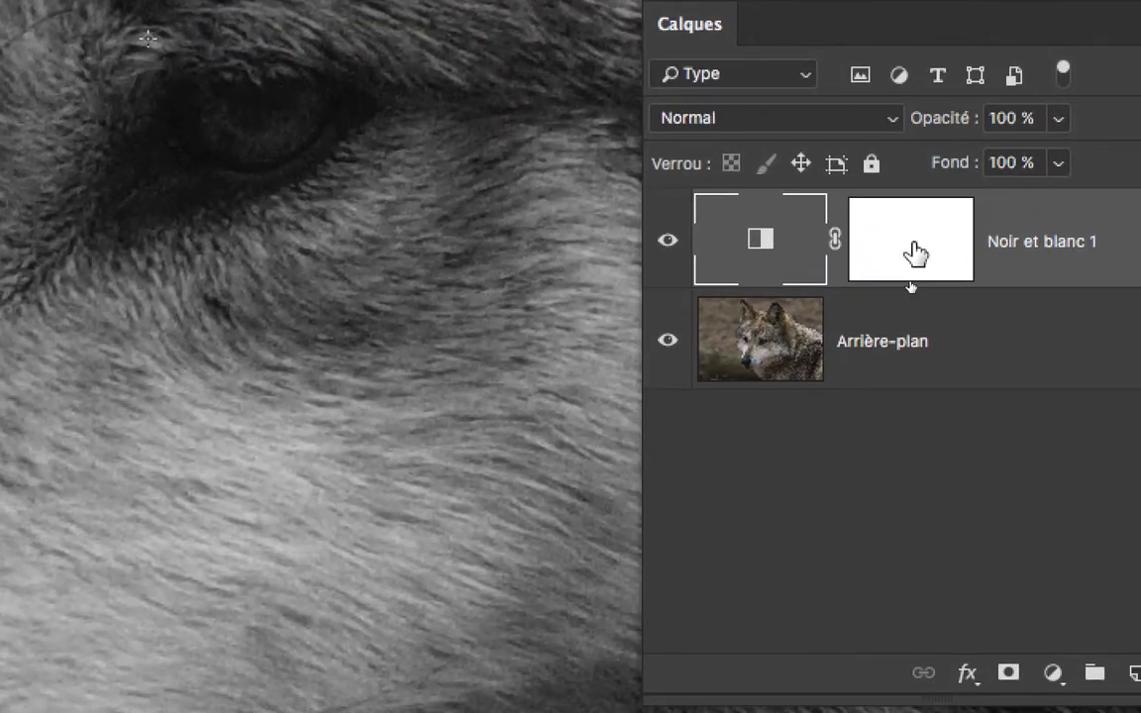
pyautogui.click(899, 408)
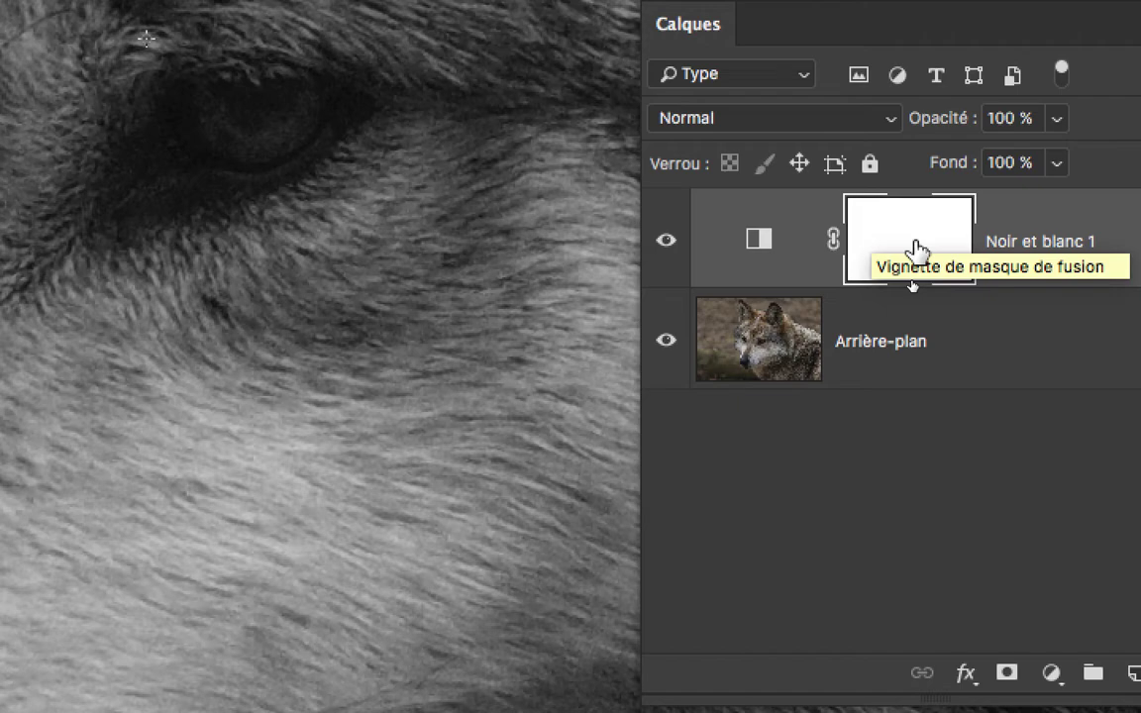
pyautogui.doubleClick(917, 250)
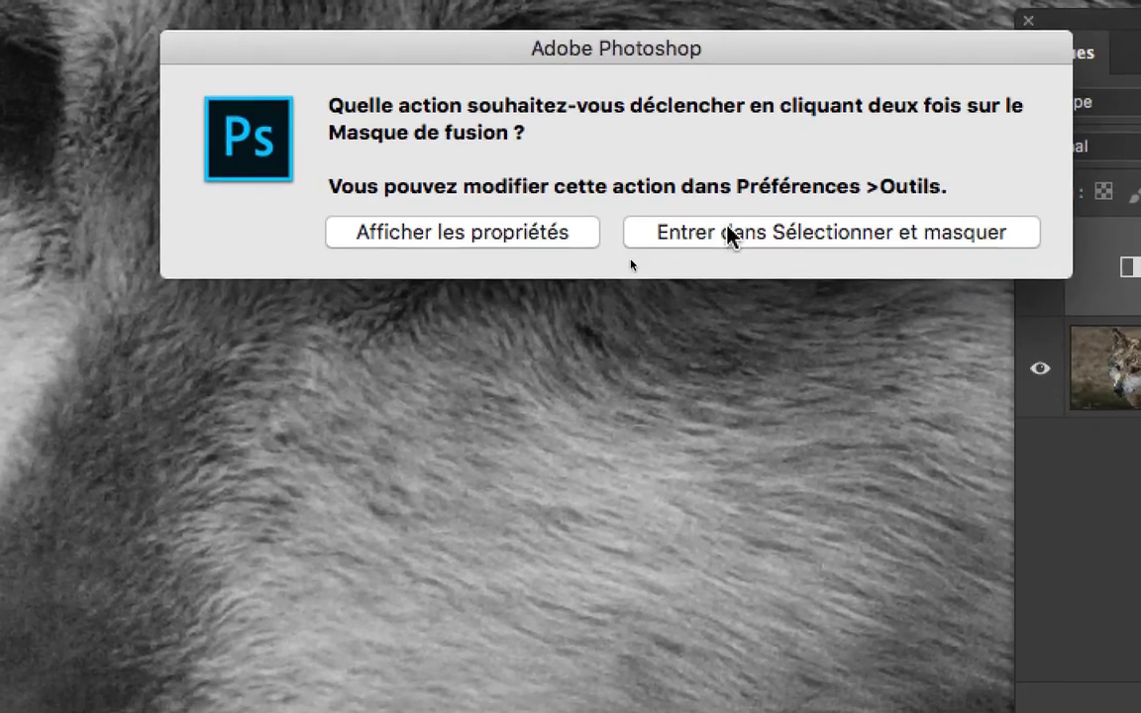
pyautogui.click(728, 234)
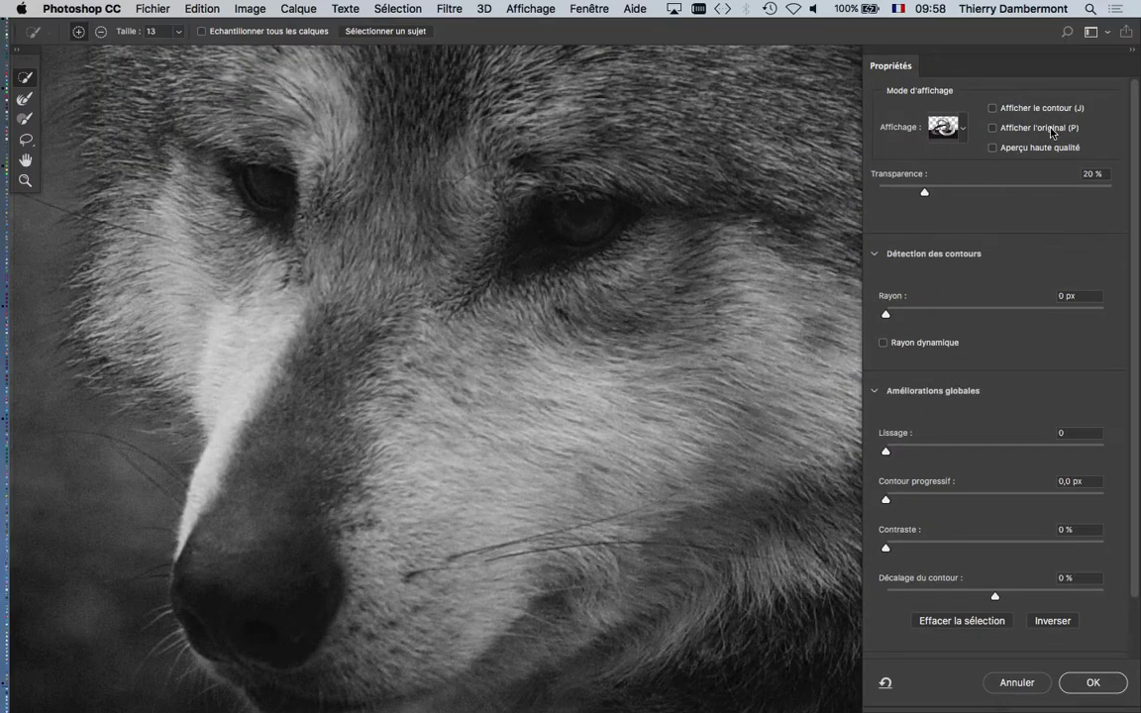
pyautogui.click(1017, 684)
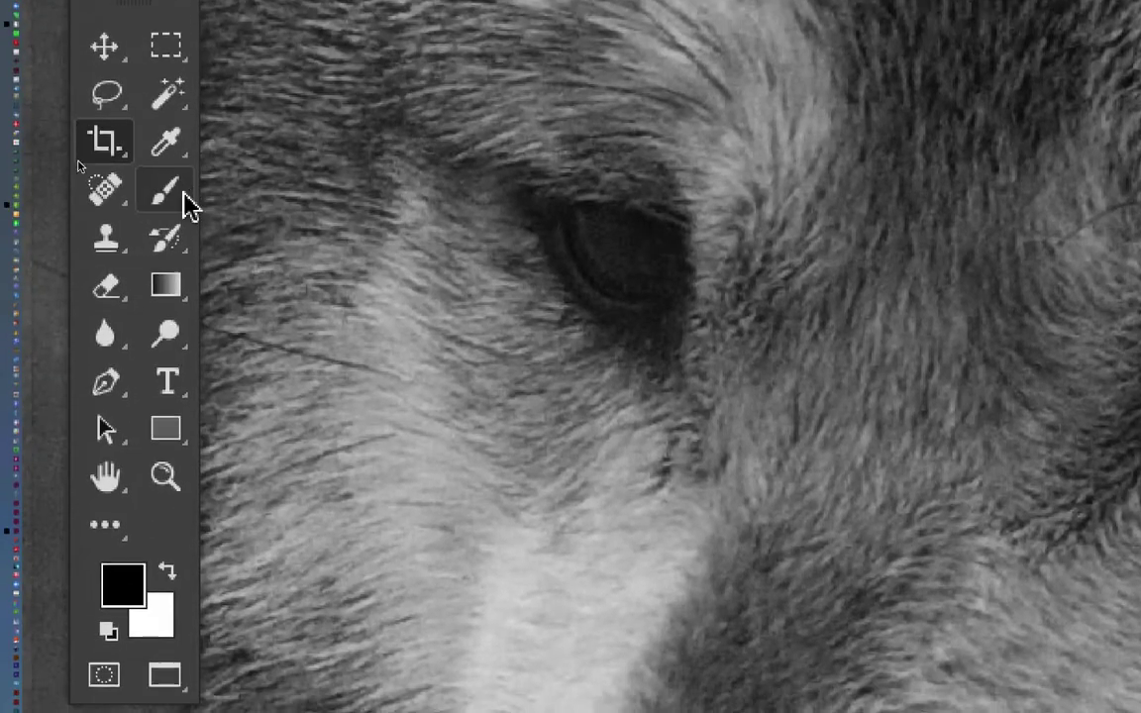
# - Choose the Pinceau tool and make black the foreground colour with white as the background colour
pyautogui.rightClick(181, 226)
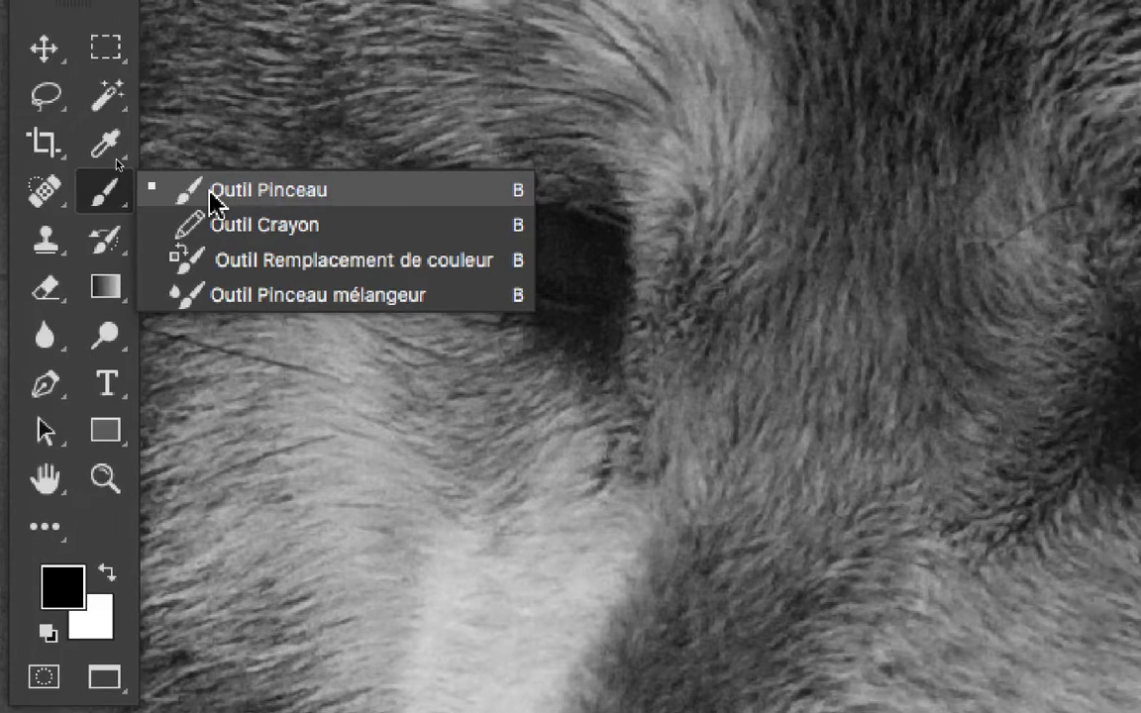
pyautogui.click(277, 225)
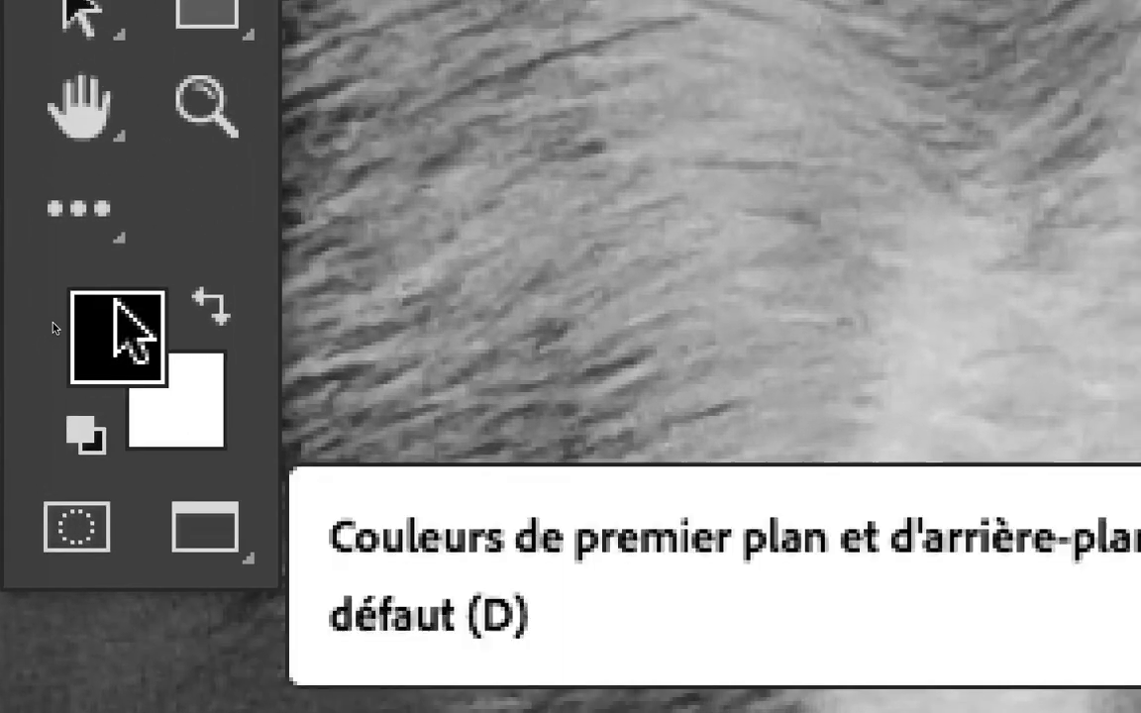
pyautogui.press('x')
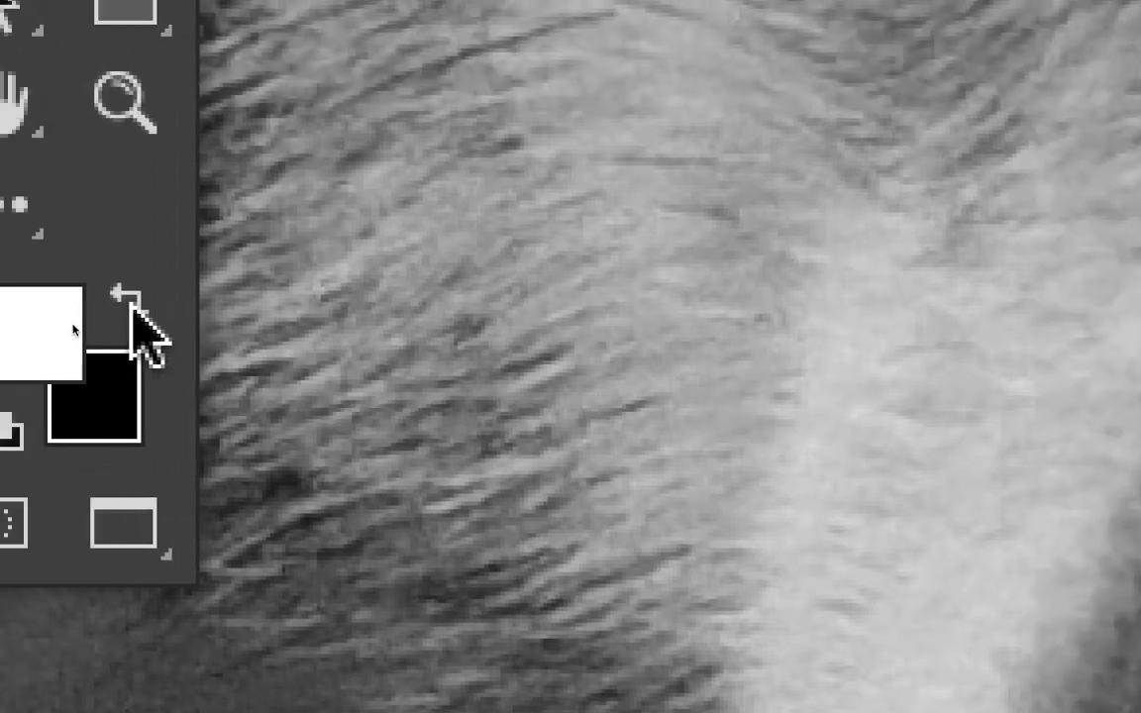
pyautogui.click(237, 189)
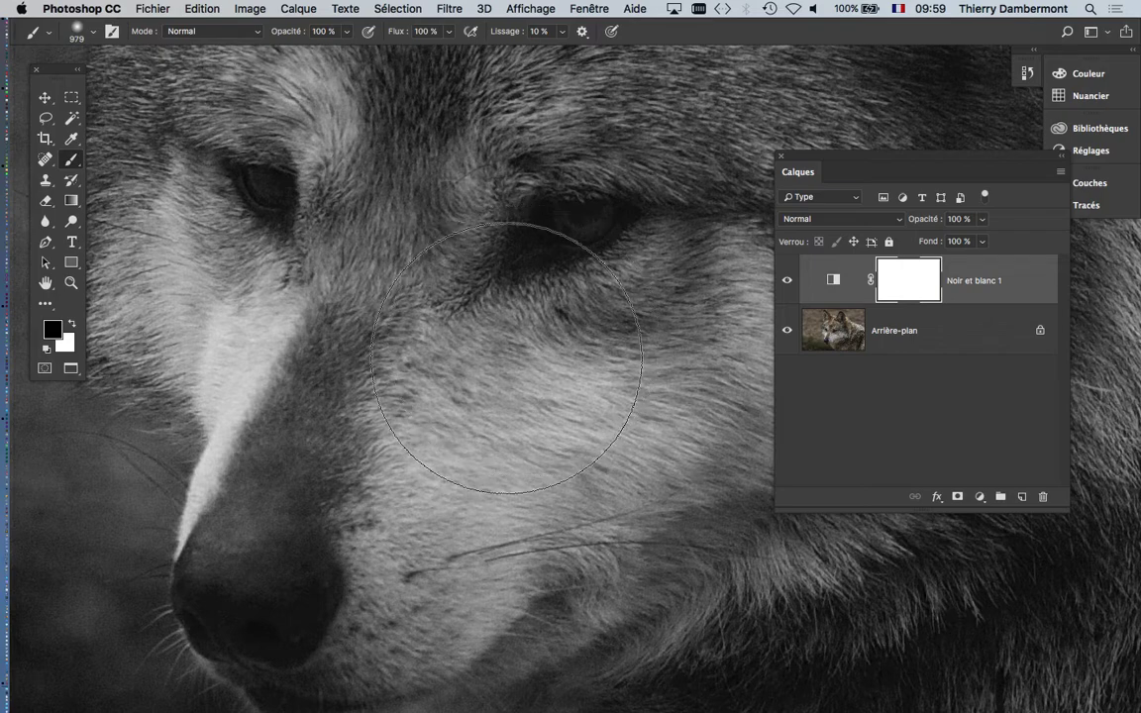
# - Reduce the brush size to 214 and paint black over both of the wolf's eyes on the Noir et blanc 1 mask
pyautogui.moveTo(565, 408)
pyautogui.mouseDown()
pyautogui.moveTo(420, 402)
pyautogui.moveTo(522, 413)
pyautogui.moveTo(420, 402)
pyautogui.moveTo(502, 420)
pyautogui.moveTo(341, 426)
pyautogui.moveTo(474, 438)
pyautogui.moveTo(395, 433)
pyautogui.mouseUp()
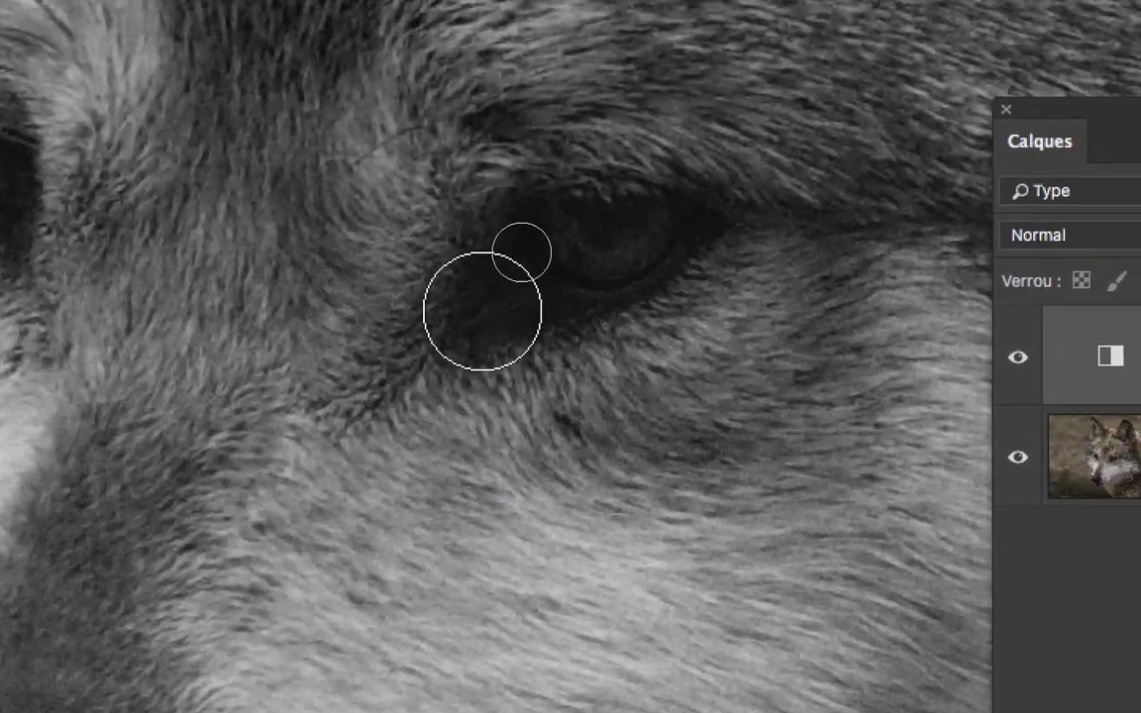
pyautogui.moveTo(551, 253)
pyautogui.mouseDown()
pyautogui.moveTo(556, 240)
pyautogui.moveTo(635, 232)
pyautogui.mouseUp()
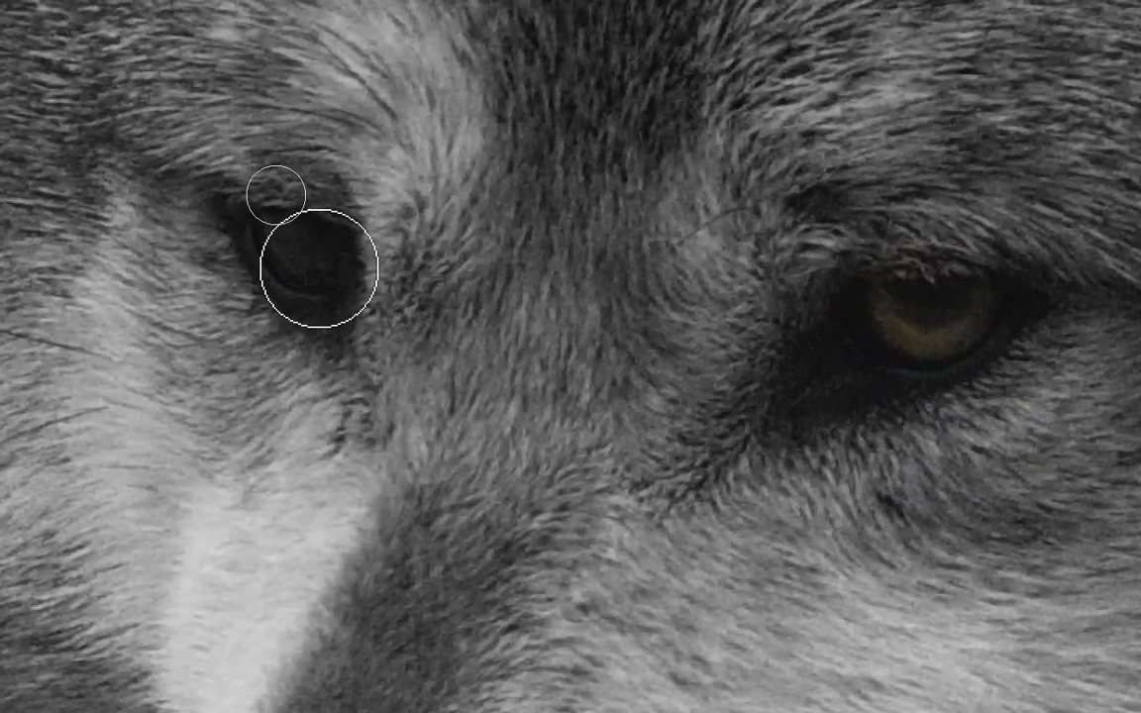
pyautogui.moveTo(317, 267); pyautogui.dragTo(311, 262)
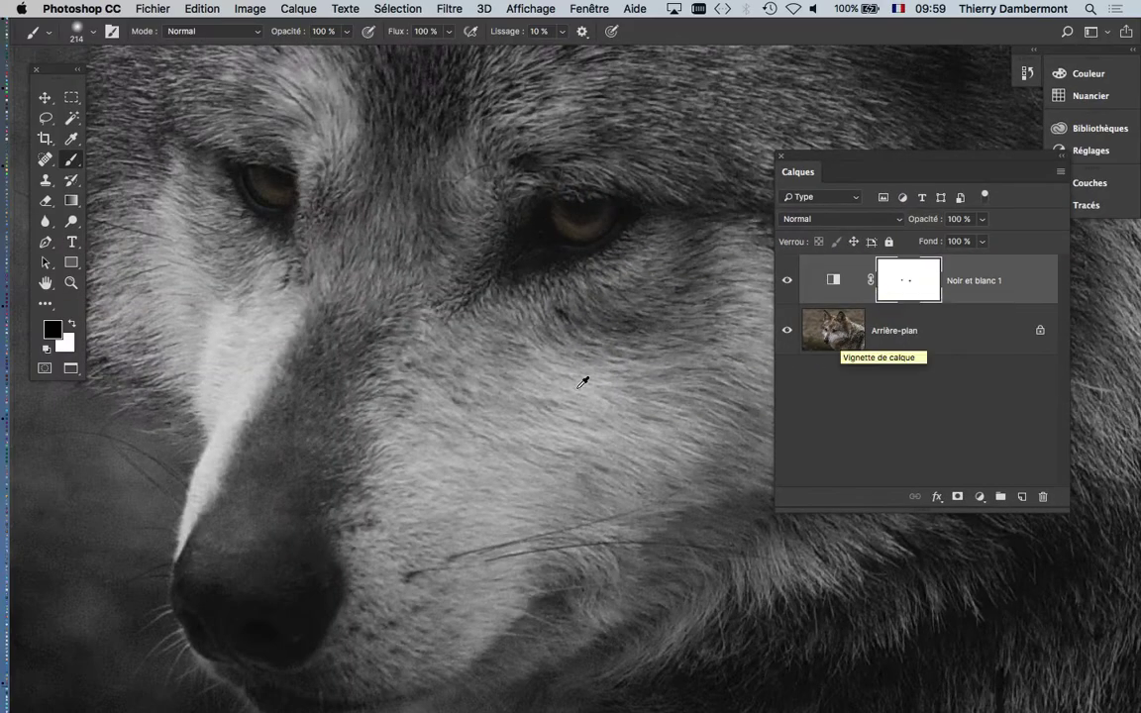
# - Disable and re-enable the Noir et blanc 1 layer mask repeatedly to compare the wolf's eyes with and without it
pyautogui.scroll(-4, 582, 382)
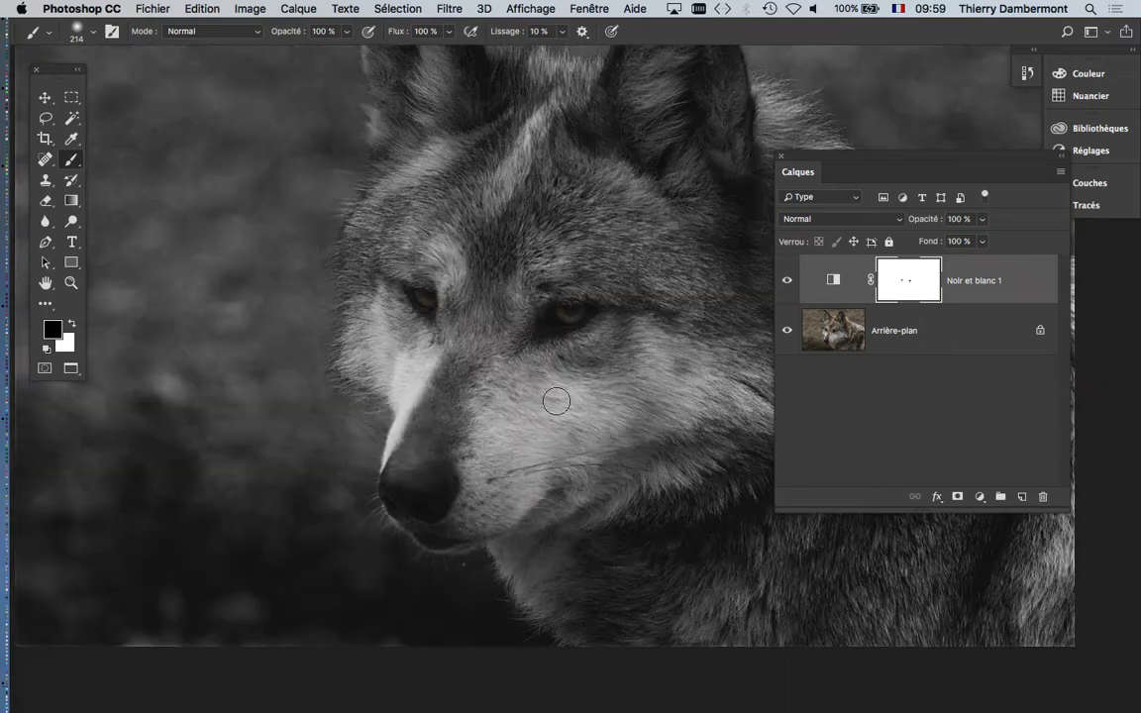
pyautogui.moveTo(557, 401); pyautogui.dragTo(515, 435)
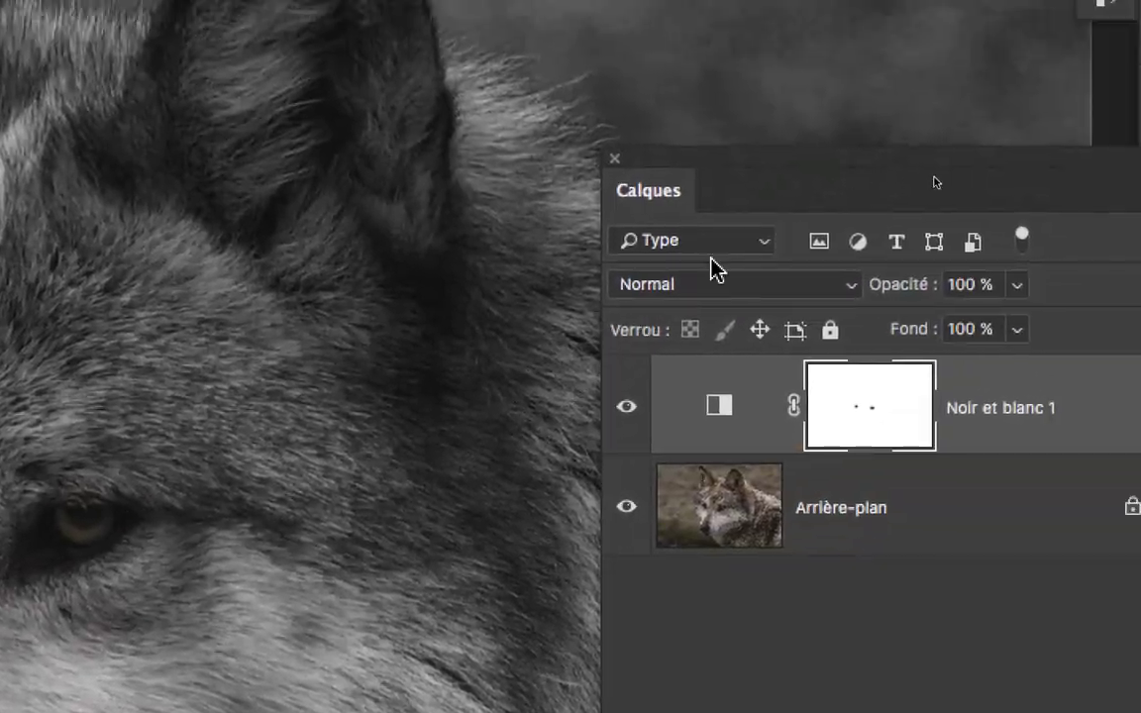
pyautogui.moveTo(522, 275); pyautogui.dragTo(699, 271)
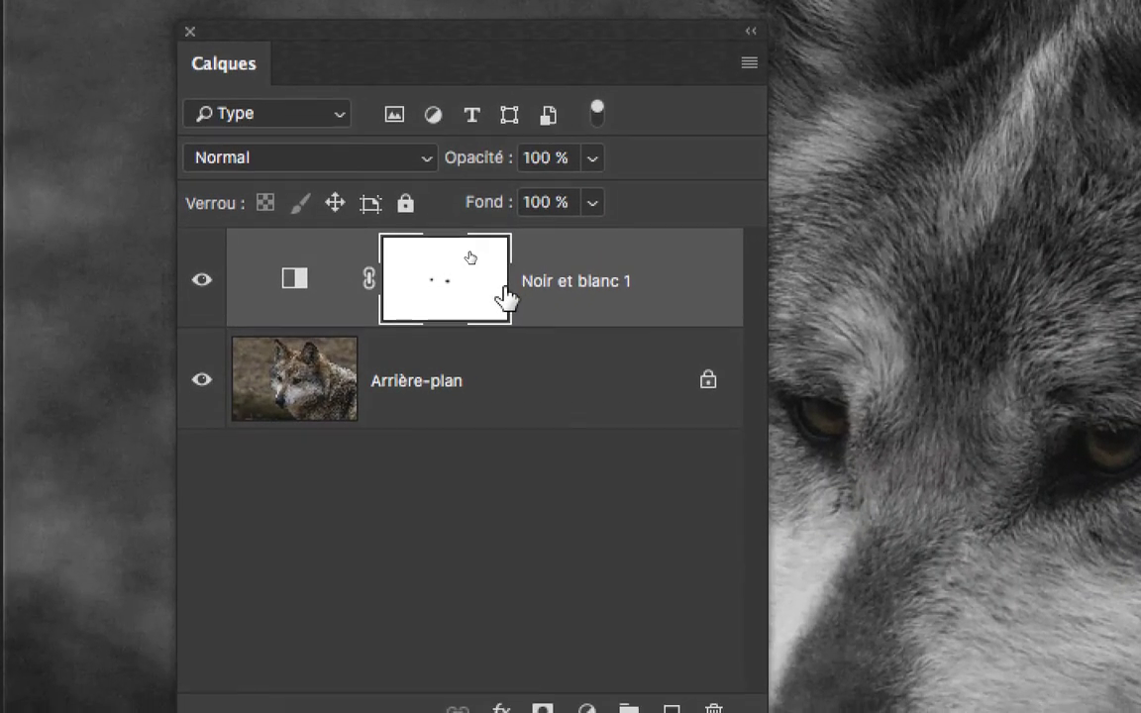
pyautogui.keyDown('shift'); pyautogui.click(458, 363); pyautogui.keyUp('shift')
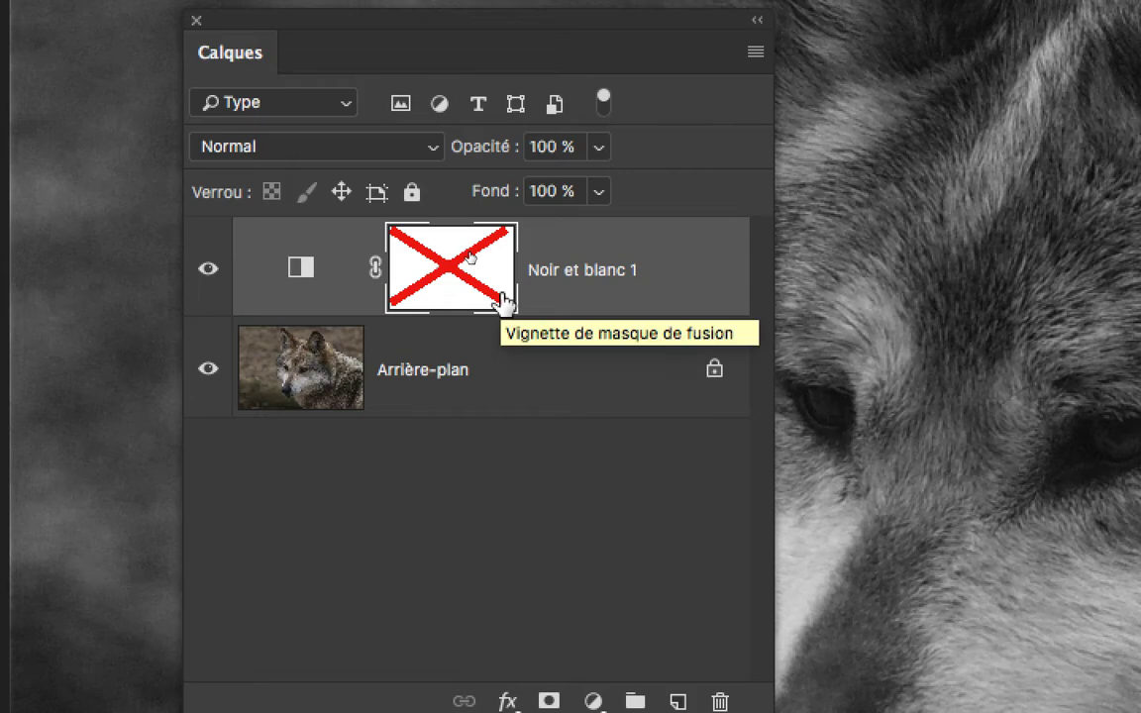
pyautogui.keyDown('shift'); pyautogui.click(500, 297); pyautogui.keyUp('shift')
pyautogui.keyDown('shift'); pyautogui.click(500, 297); pyautogui.keyUp('shift')
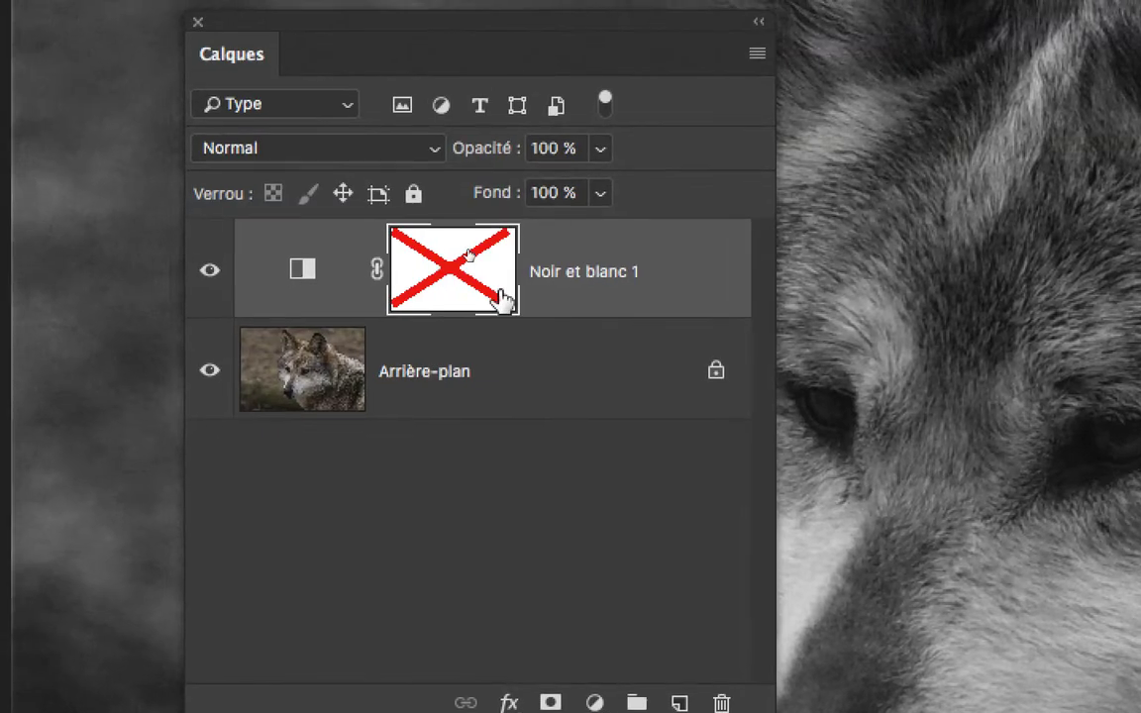
pyautogui.keyDown('shift'); pyautogui.click(500, 297); pyautogui.keyUp('shift')
pyautogui.keyDown('shift'); pyautogui.click(500, 297); pyautogui.keyUp('shift')
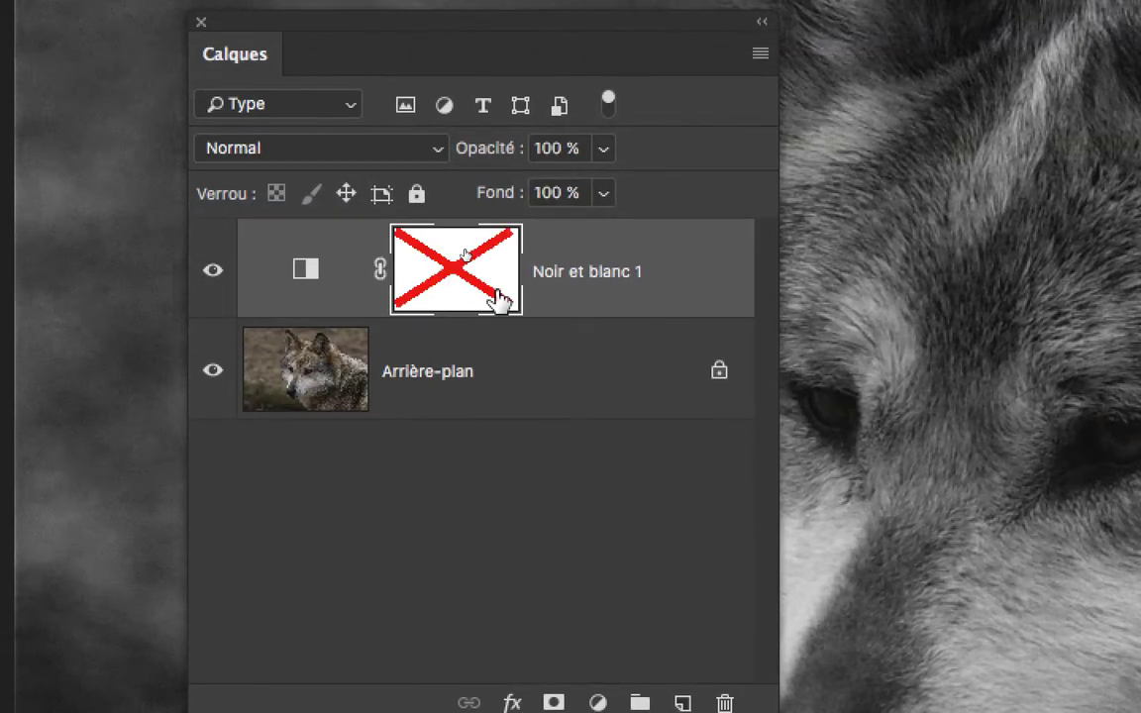
pyautogui.keyDown('shift'); pyautogui.click(500, 298); pyautogui.keyUp('shift')
pyautogui.keyDown('shift'); pyautogui.click(498, 300); pyautogui.keyUp('shift')
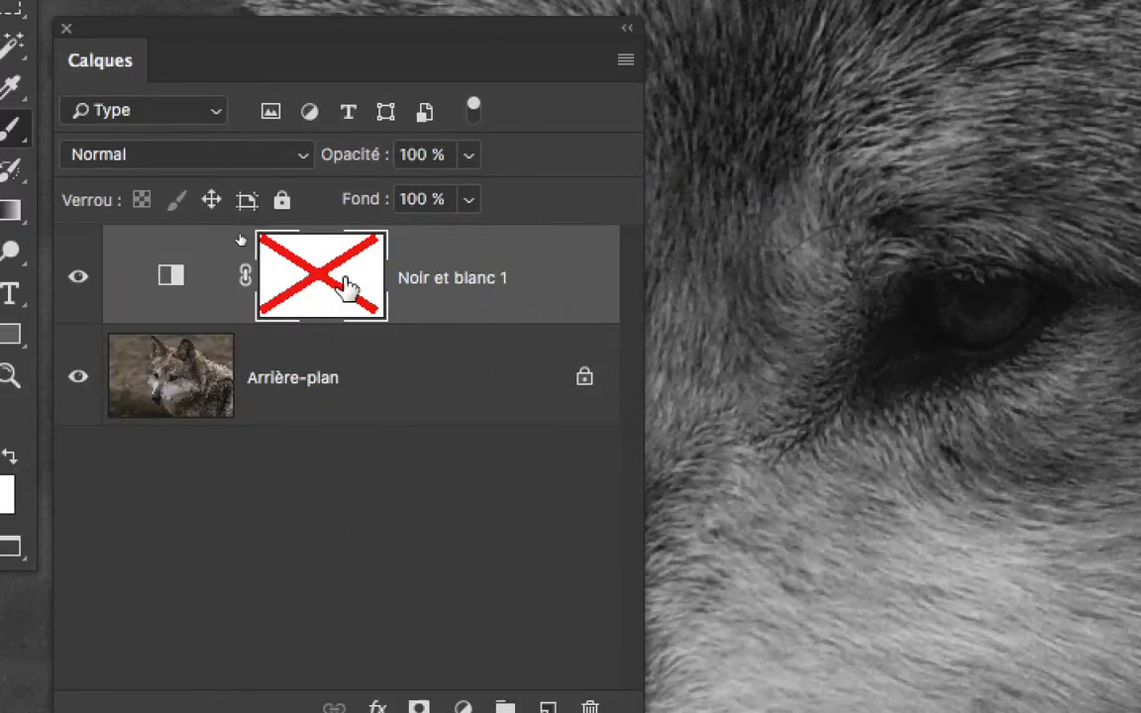
pyautogui.keyDown('shift'); pyautogui.click(347, 287); pyautogui.keyUp('shift')
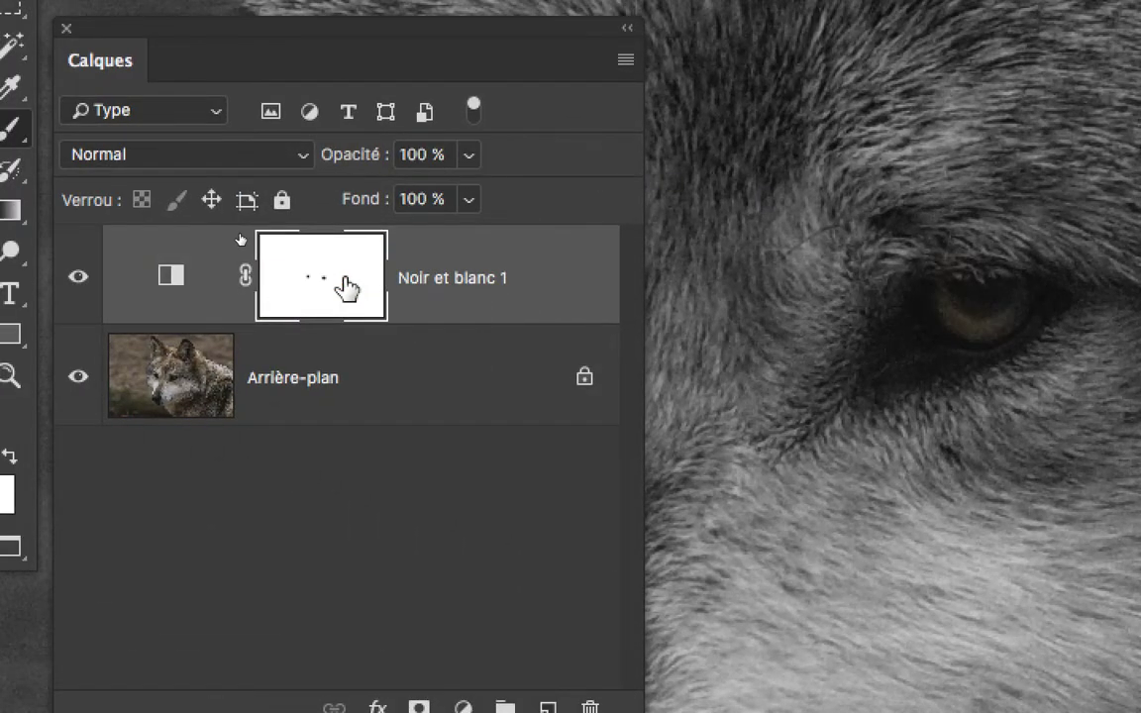
pyautogui.keyDown('shift'); pyautogui.click(347, 287); pyautogui.keyUp('shift')
pyautogui.keyDown('shift'); pyautogui.click(347, 287); pyautogui.keyUp('shift')
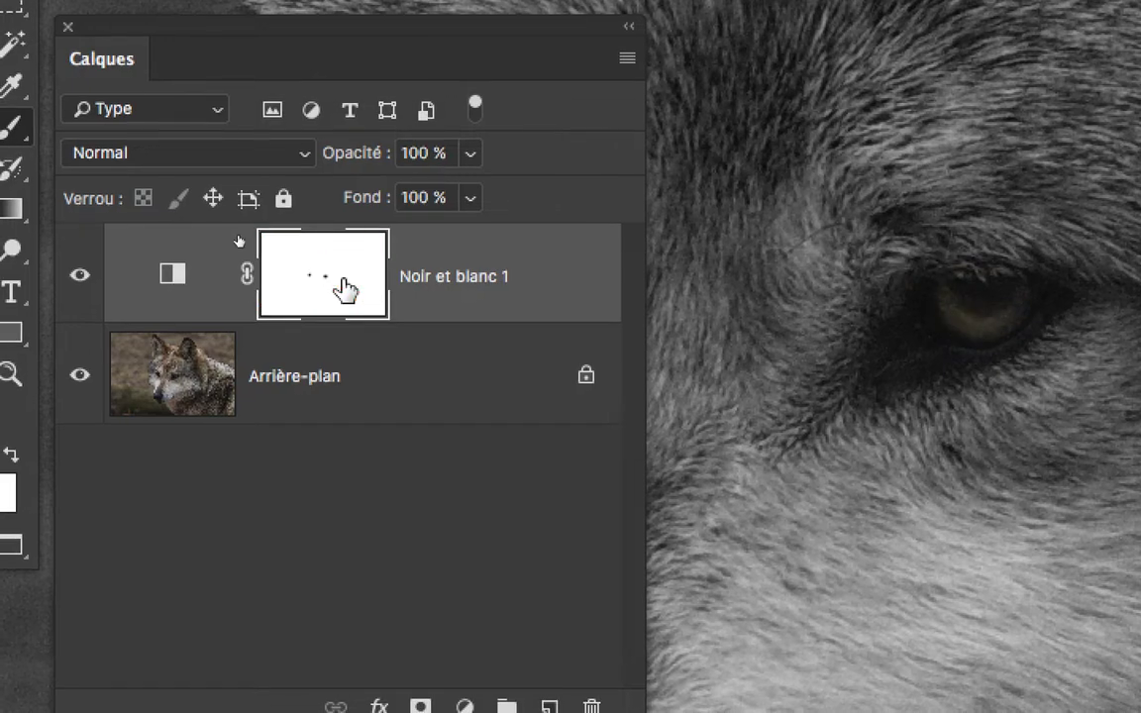
pyautogui.keyDown('shift'); pyautogui.click(347, 287); pyautogui.keyUp('shift')
pyautogui.keyDown('shift'); pyautogui.click(346, 287); pyautogui.keyUp('shift')
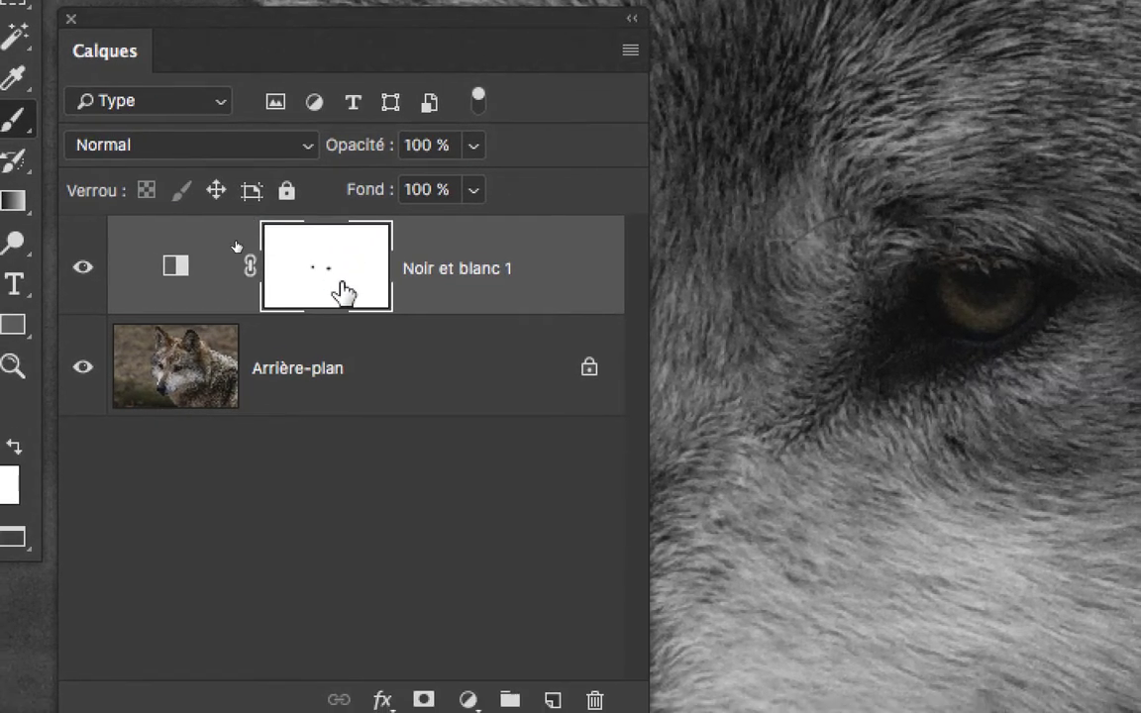
pyautogui.keyDown('shift'); pyautogui.click(344, 288); pyautogui.keyUp('shift')
pyautogui.keyDown('shift'); pyautogui.click(344, 288); pyautogui.keyUp('shift')
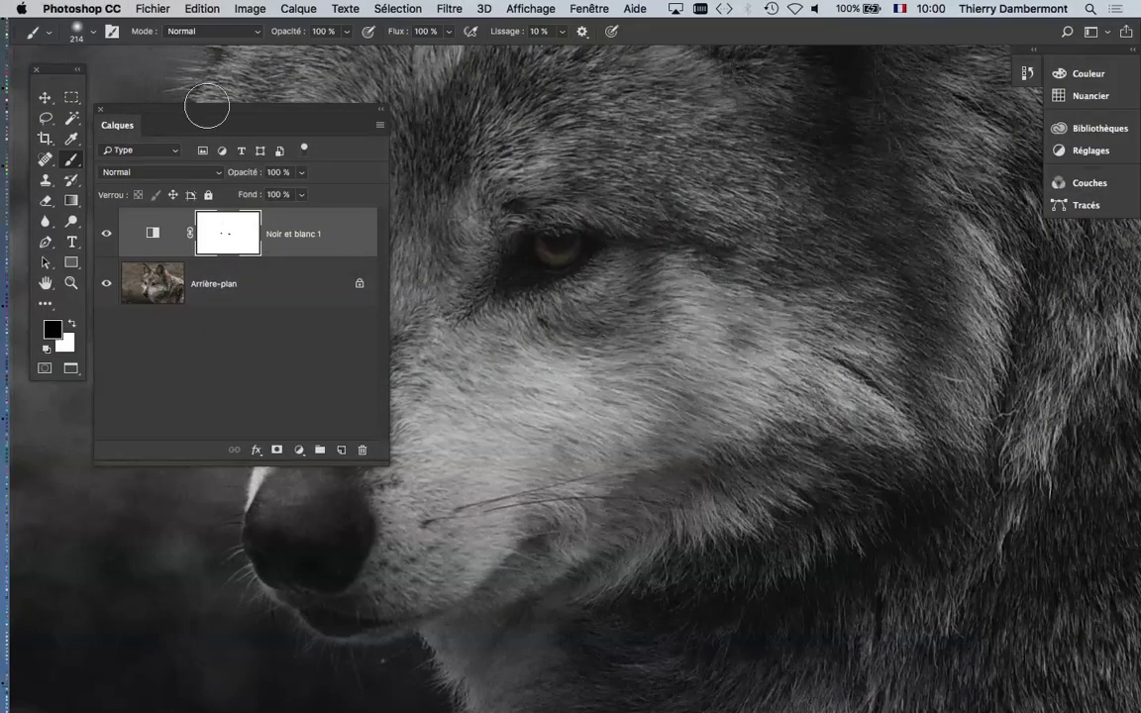
# - Move the Calques panel clear of the wolf's eyes and add a Teinte/Saturation adjustment layer above Noir et blanc 1
pyautogui.moveTo(228, 111); pyautogui.dragTo(871, 136)
pyautogui.moveTo(588, 263); pyautogui.dragTo(544, 361)
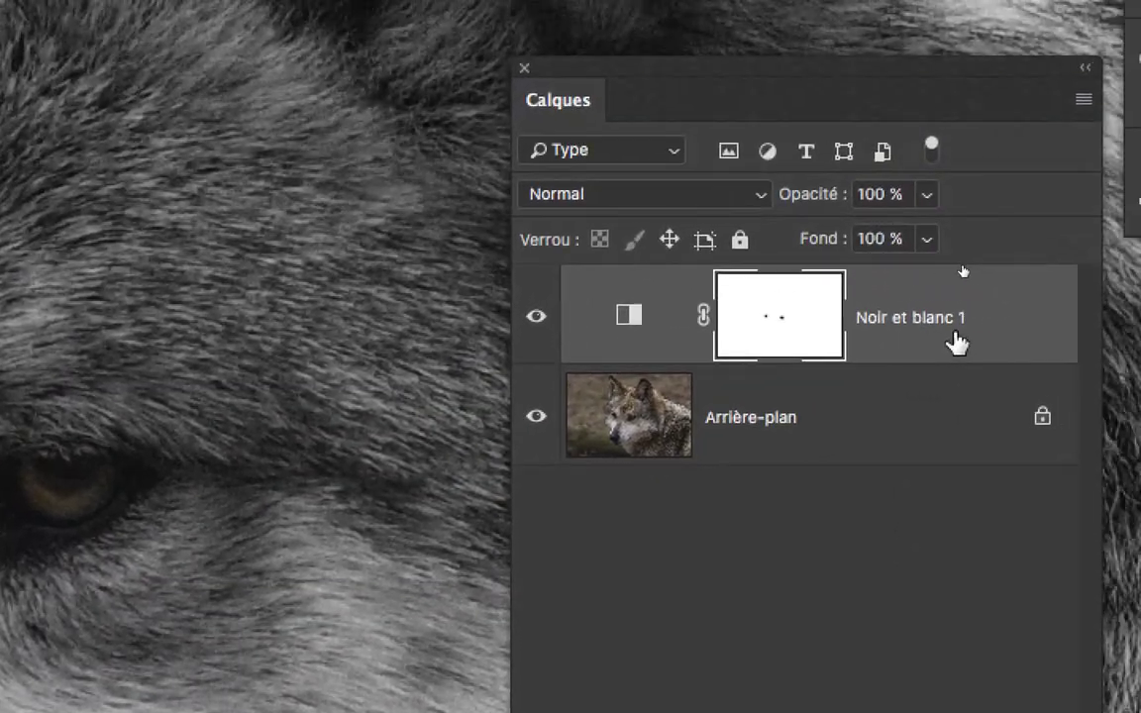
pyautogui.click(1005, 162)
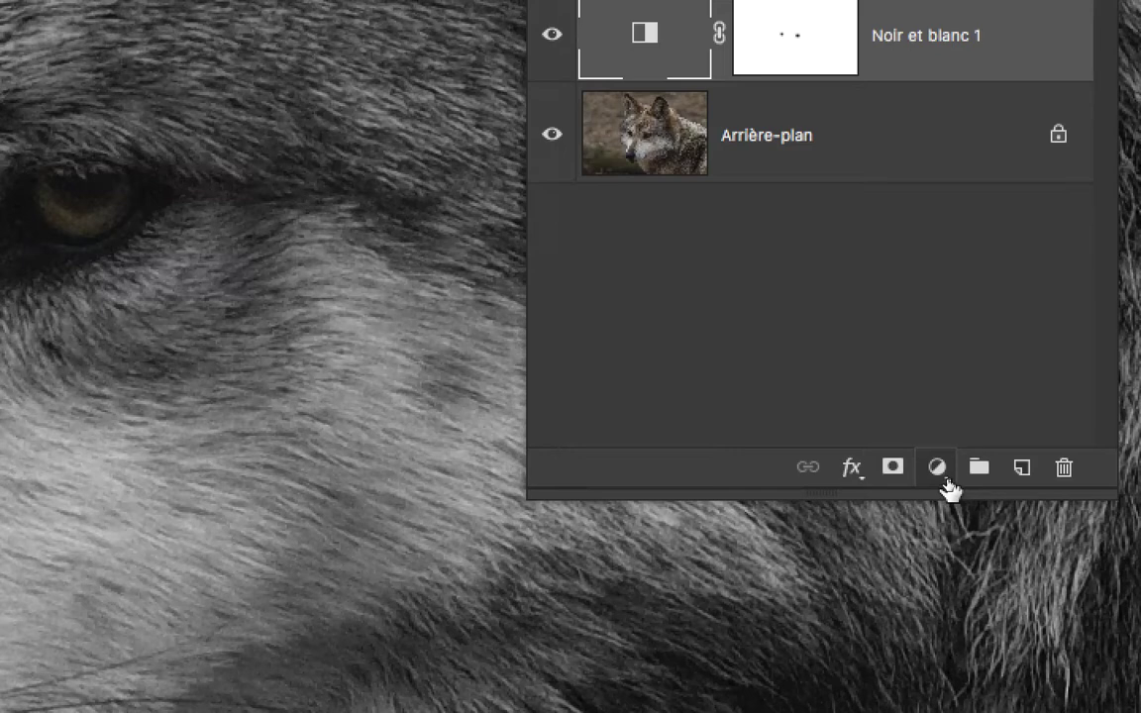
pyautogui.click(940, 468)
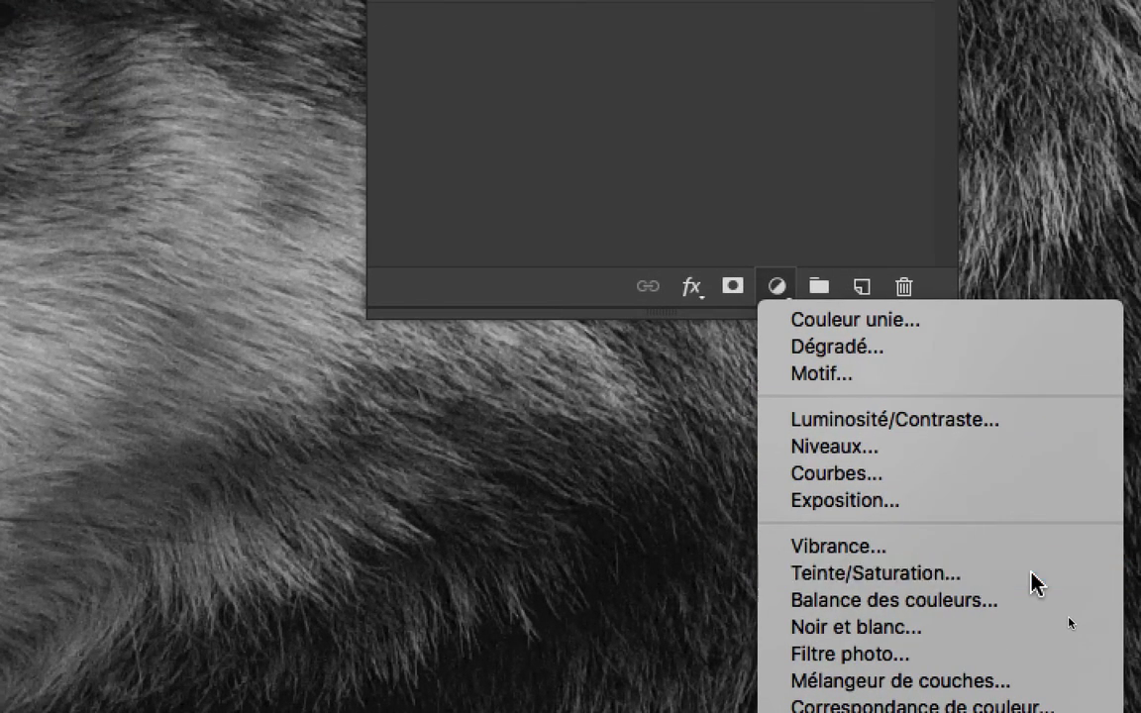
pyautogui.click(1030, 627)
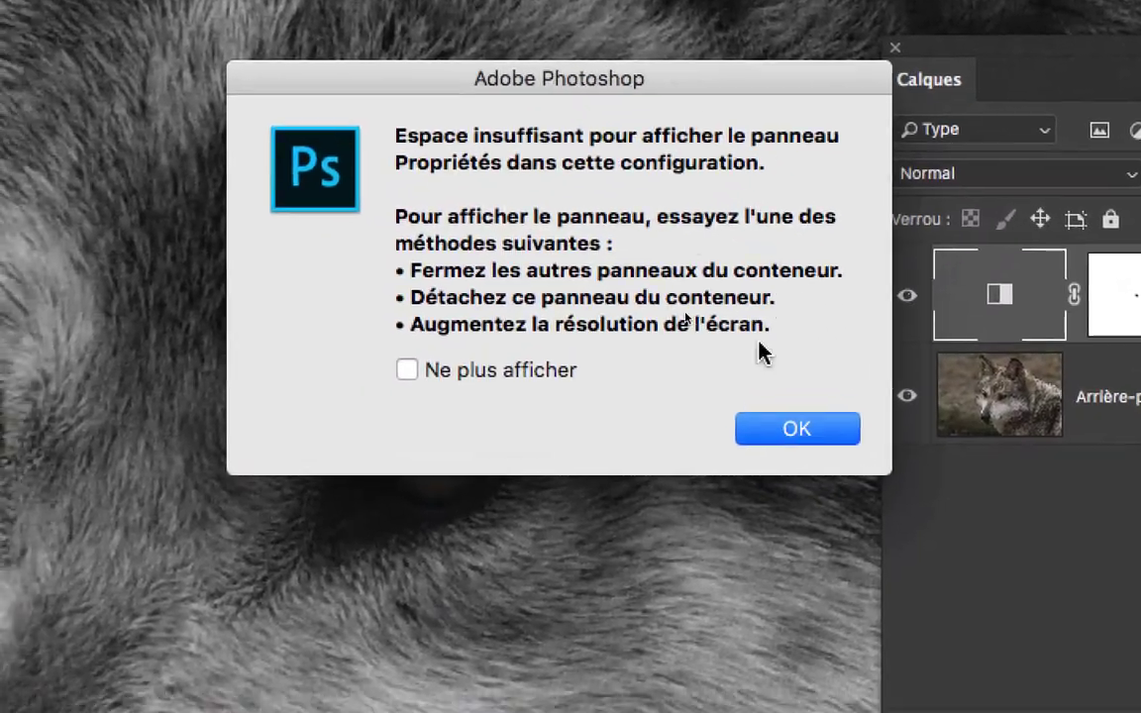
pyautogui.click(658, 420)
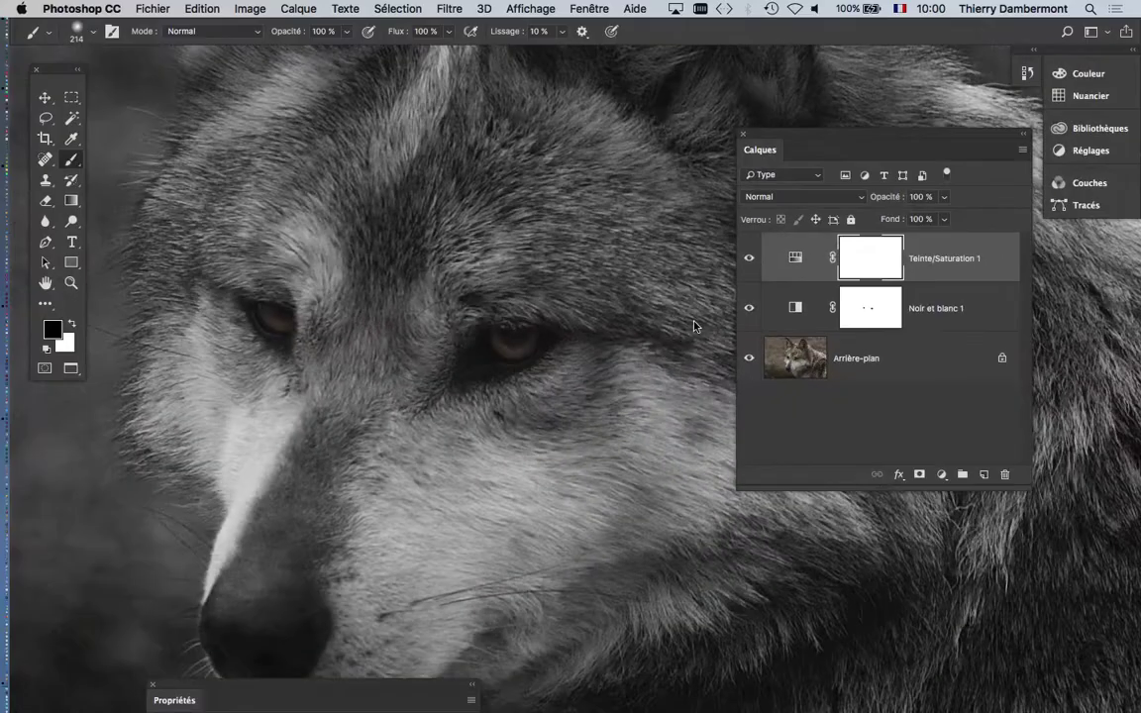
# - Enable Coloriser on the Teinte/Saturation 1 adjustment layer and set Teinte to 205 and Saturation to 79, keeping the wolf's face uncovered
pyautogui.moveTo(241, 690); pyautogui.dragTo(181, 168)
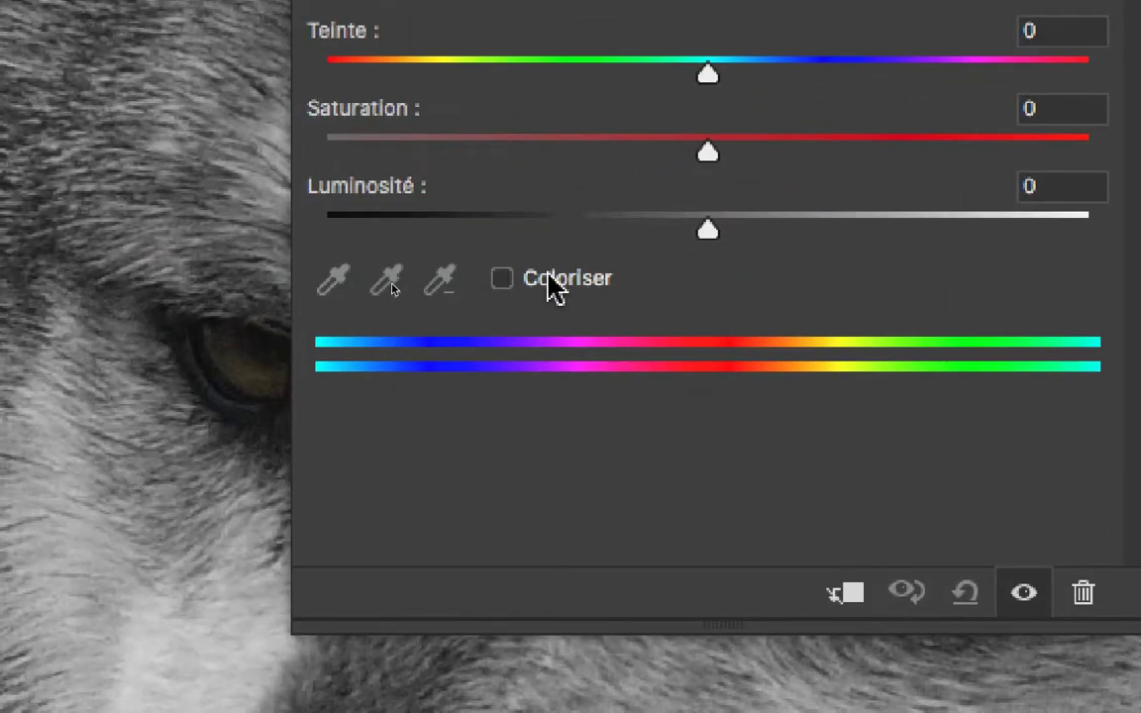
pyautogui.click(159, 409)
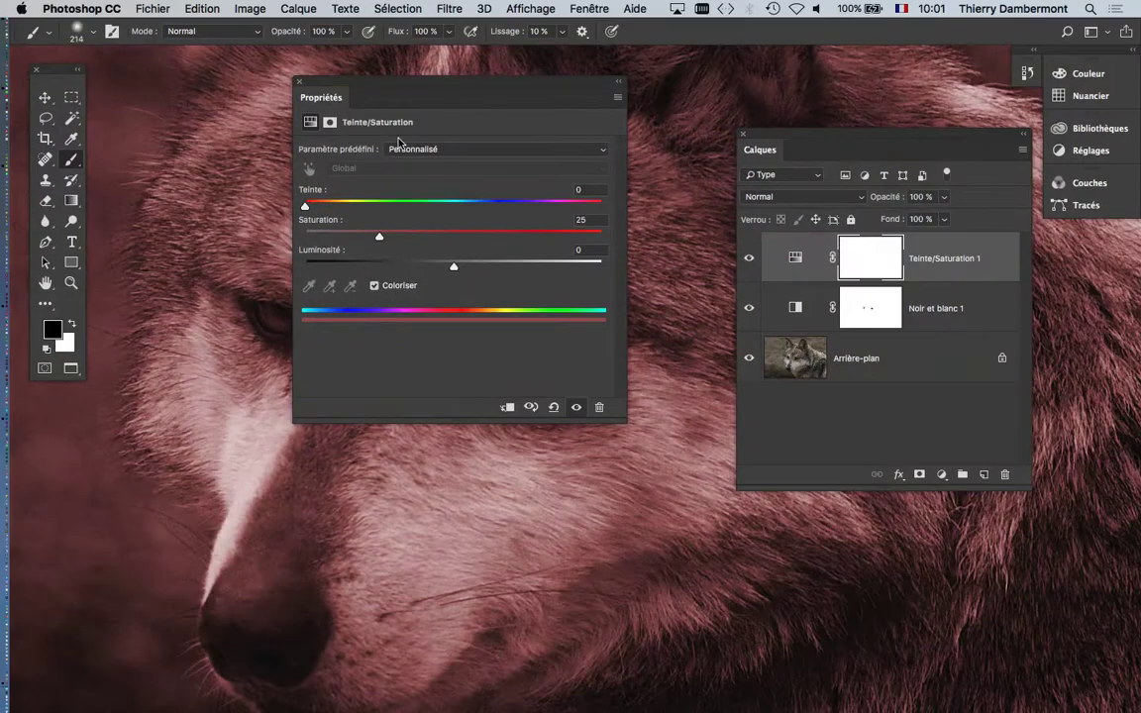
pyautogui.moveTo(387, 124); pyautogui.dragTo(728, 143)
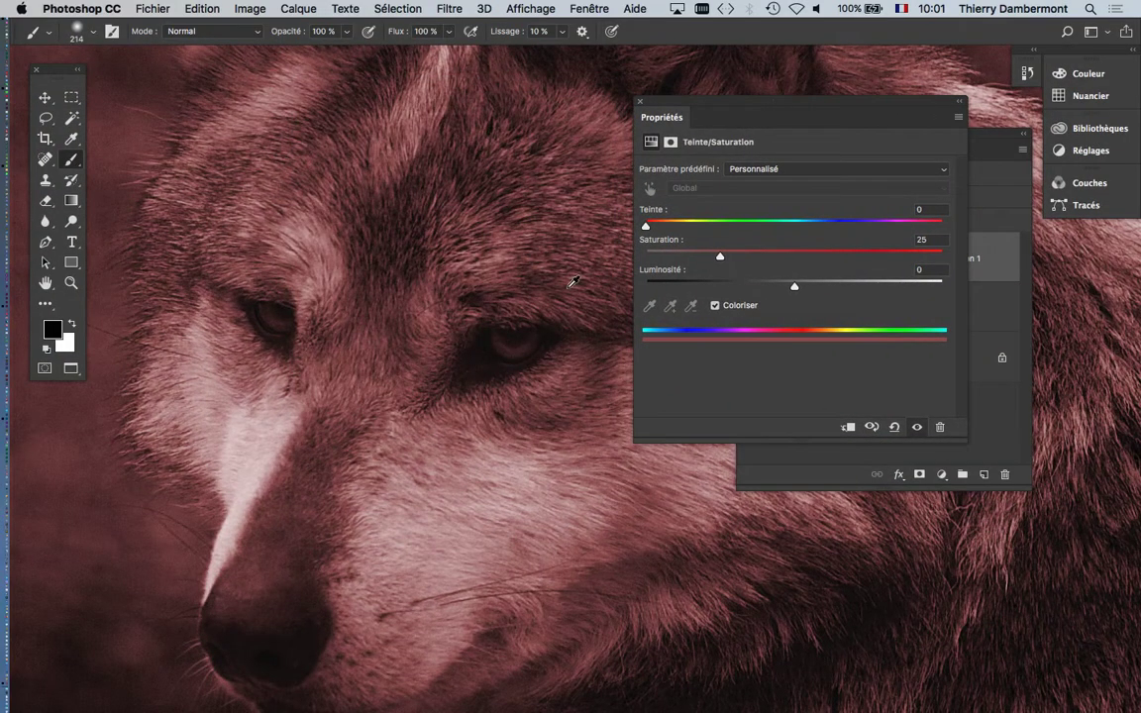
pyautogui.scroll(-3, 567, 304)
pyautogui.moveTo(522, 308); pyautogui.dragTo(426, 269)
pyautogui.moveTo(678, 227); pyautogui.dragTo(814, 226)
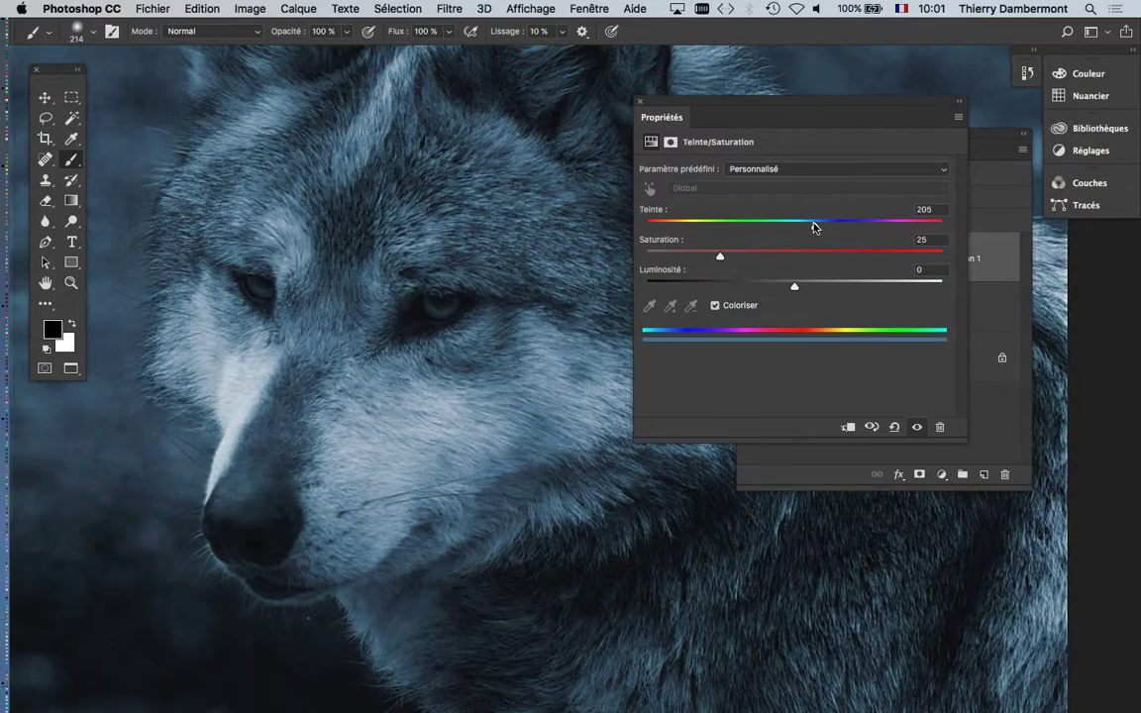
pyautogui.moveTo(741, 256); pyautogui.dragTo(878, 257)
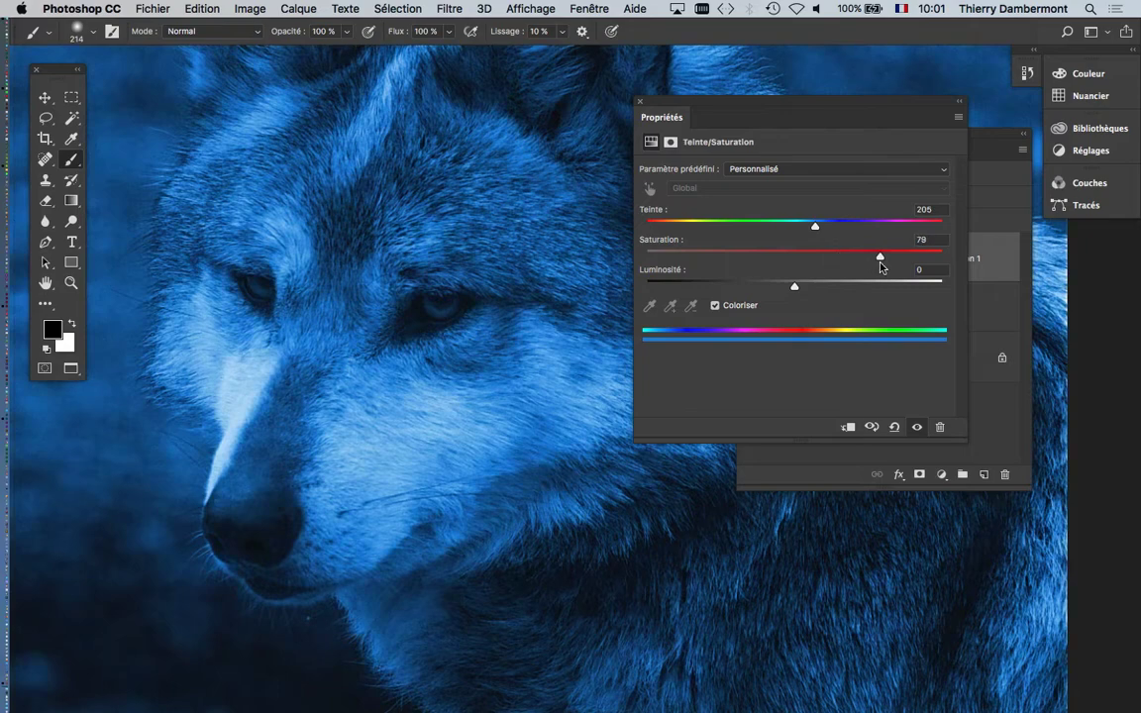
# - Bring the Calques panel to the front and move the Propriétés panel away from the wolf's face
pyautogui.press('F7')
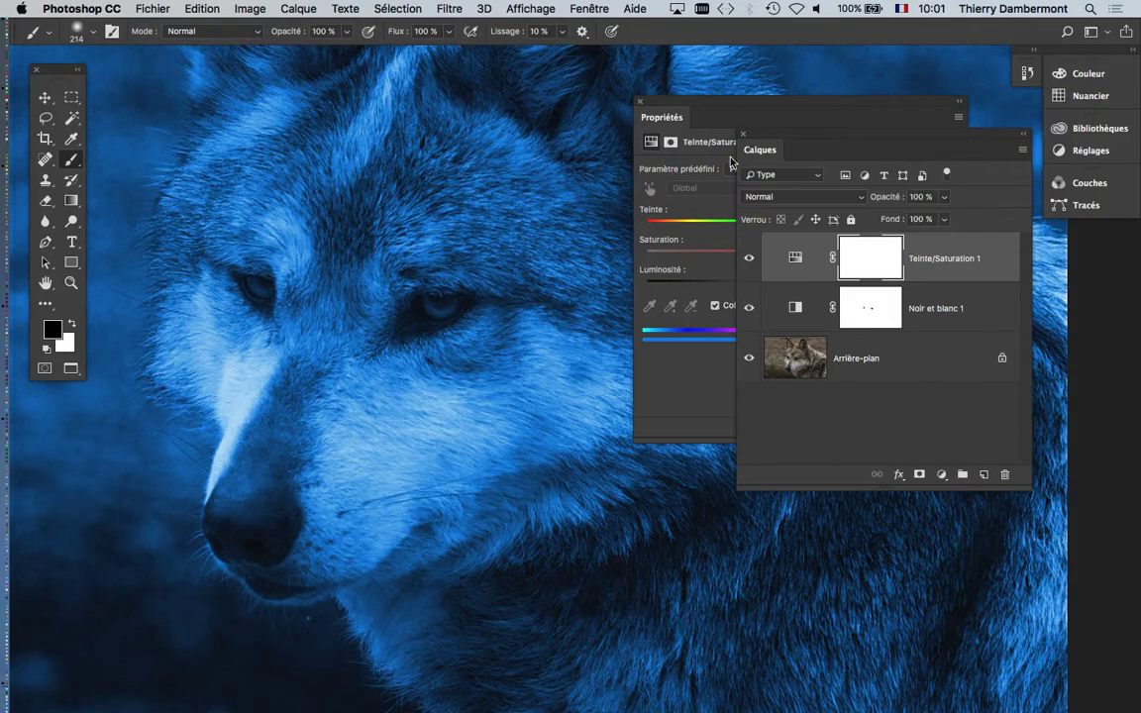
pyautogui.click(736, 105)
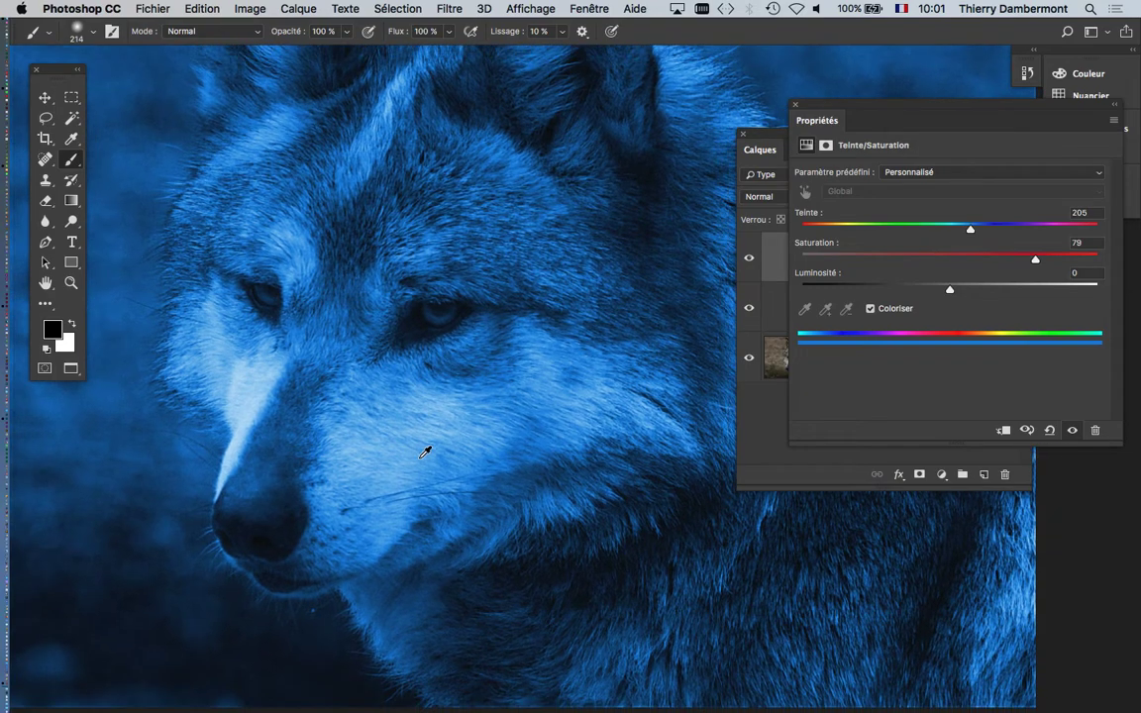
pyautogui.scroll(-3, 424, 452)
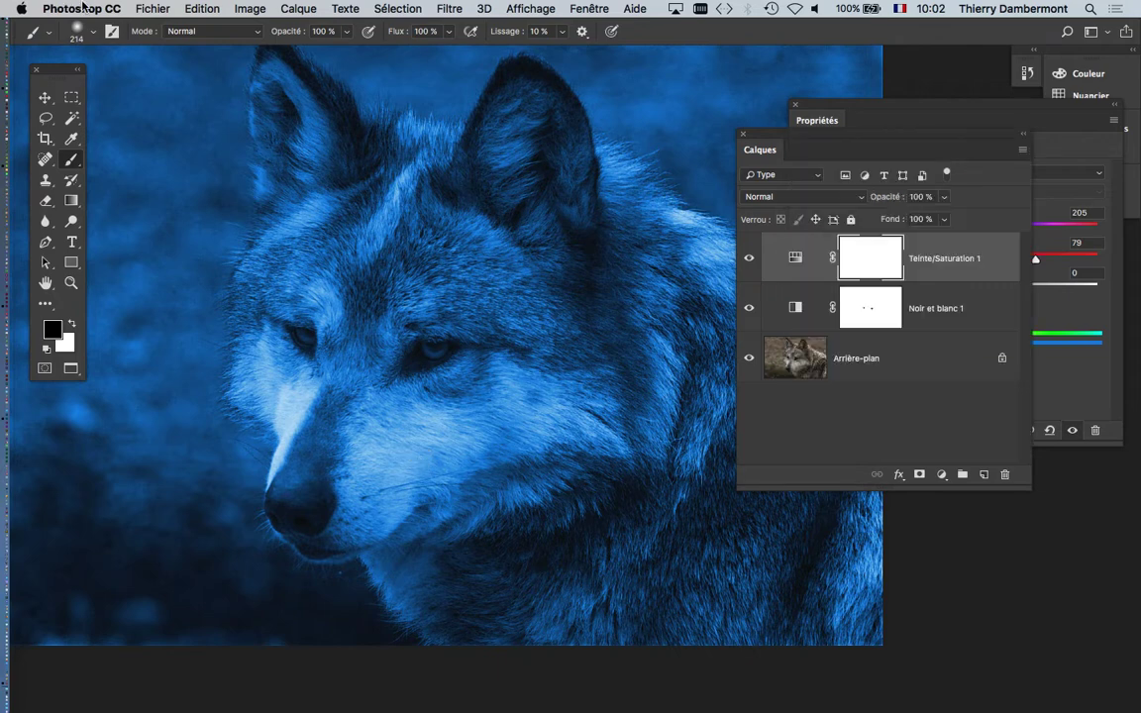
# - Save the colorised wolf image and switch to the document-34.indd layout in InDesign
pyautogui.click(151, 8)
pyautogui.press('super+Tab')
pyautogui.click(557, 374)
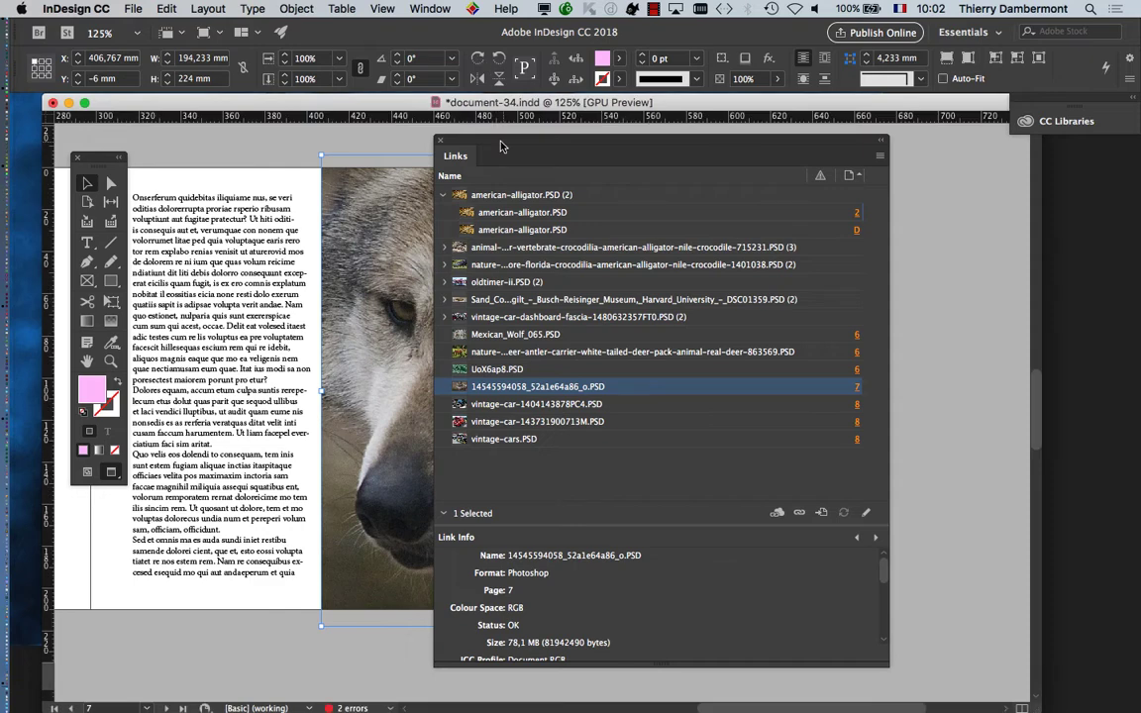
pyautogui.moveTo(455, 141); pyautogui.dragTo(930, 220)
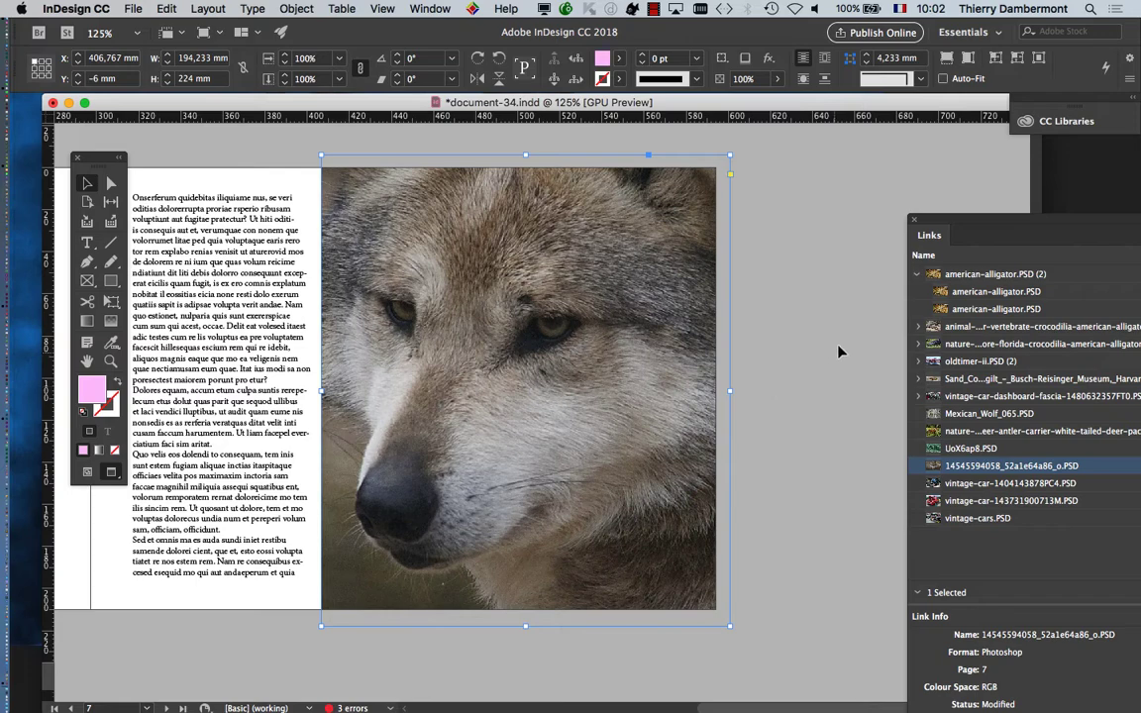
pyautogui.moveTo(950, 219); pyautogui.dragTo(622, 212)
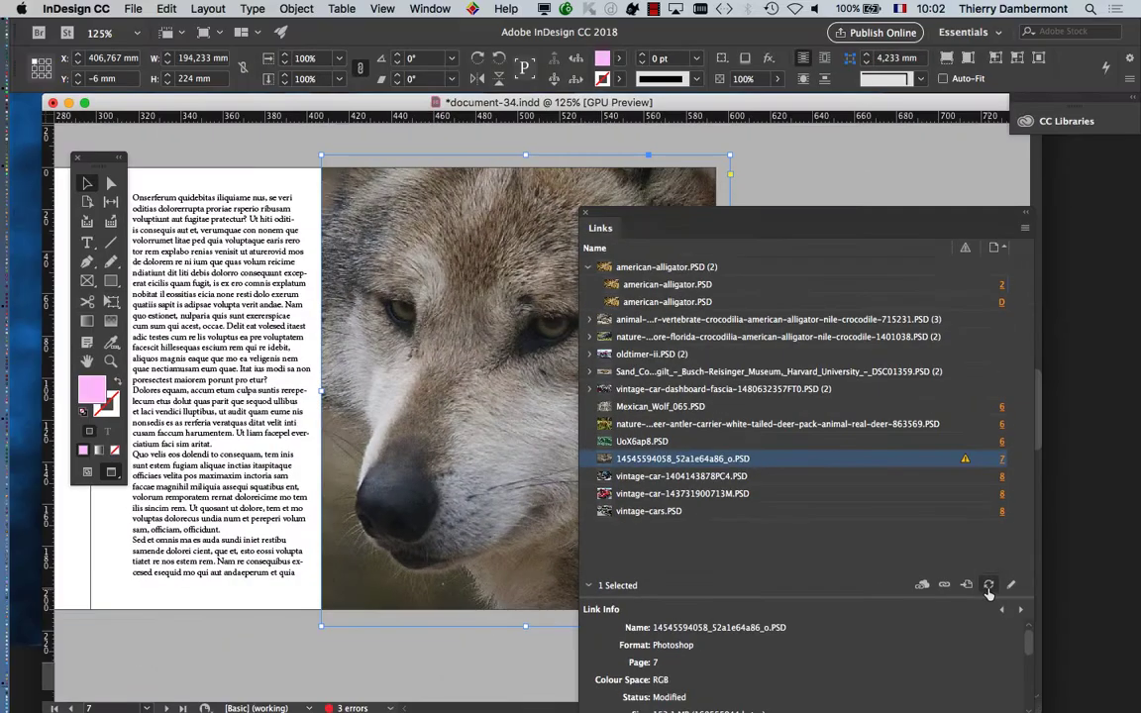
pyautogui.click(965, 564)
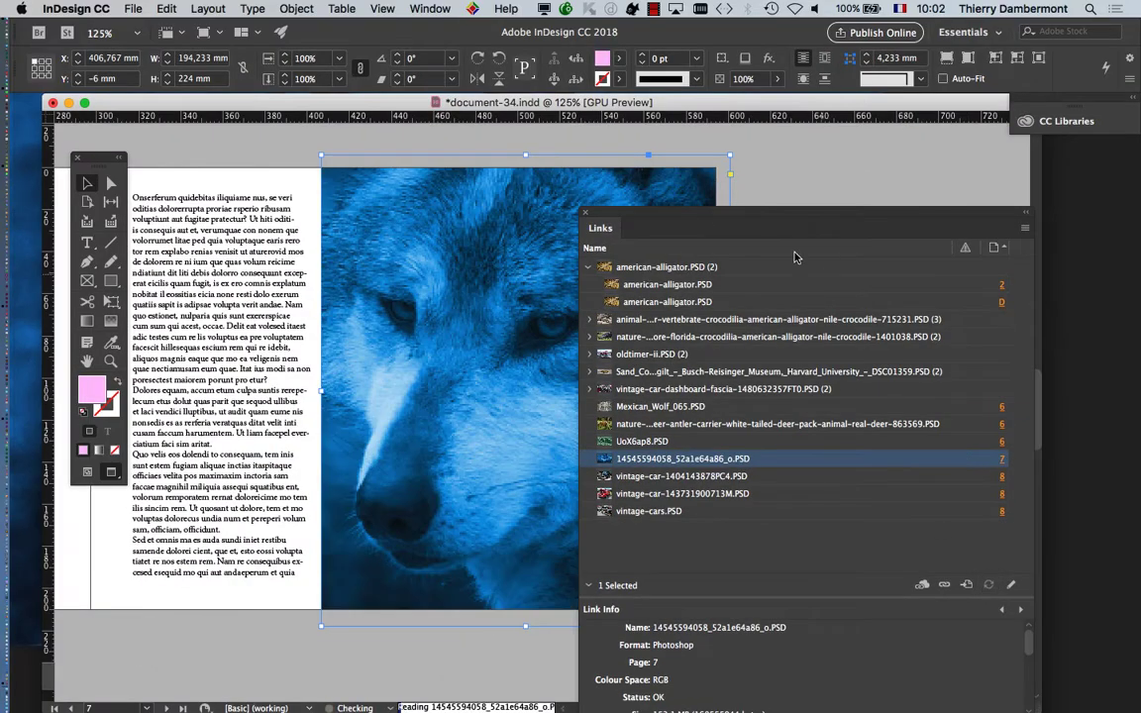
# - Examine the updated wolf image on page 7 alongside the neighbouring pages, keeping the Links panel out of the way
pyautogui.moveTo(670, 215); pyautogui.dragTo(915, 188)
pyautogui.hotkey('ctrl', '-')
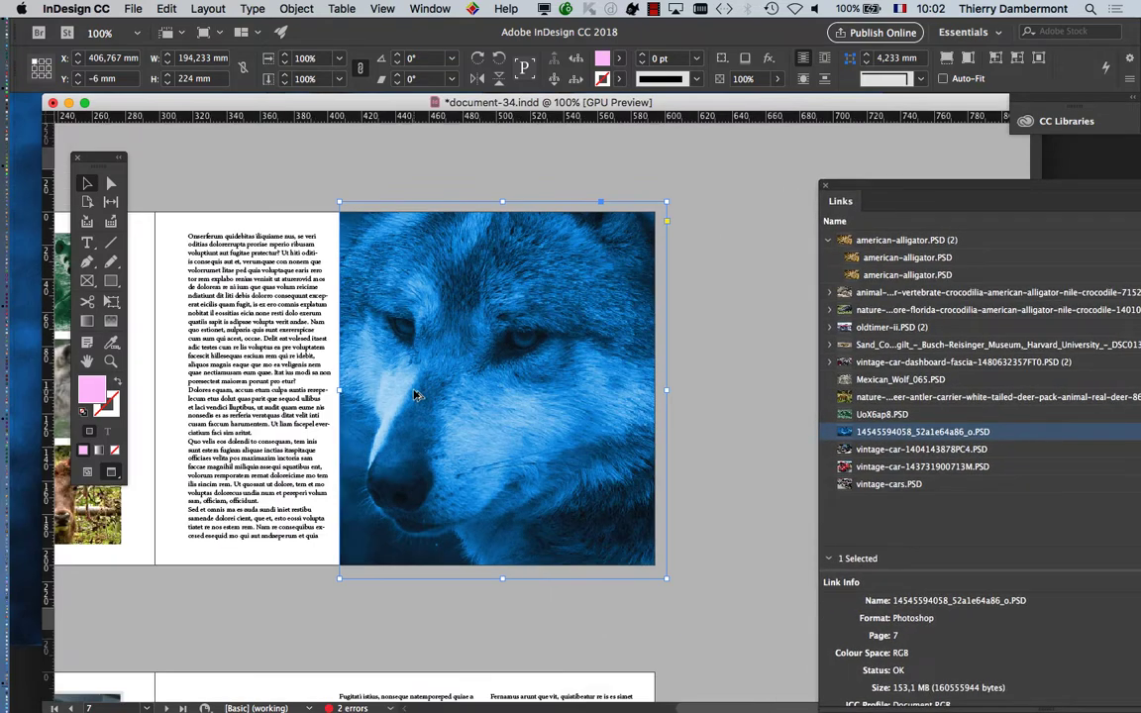
pyautogui.click(339, 601)
pyautogui.hscroll(-5, 451, 474)
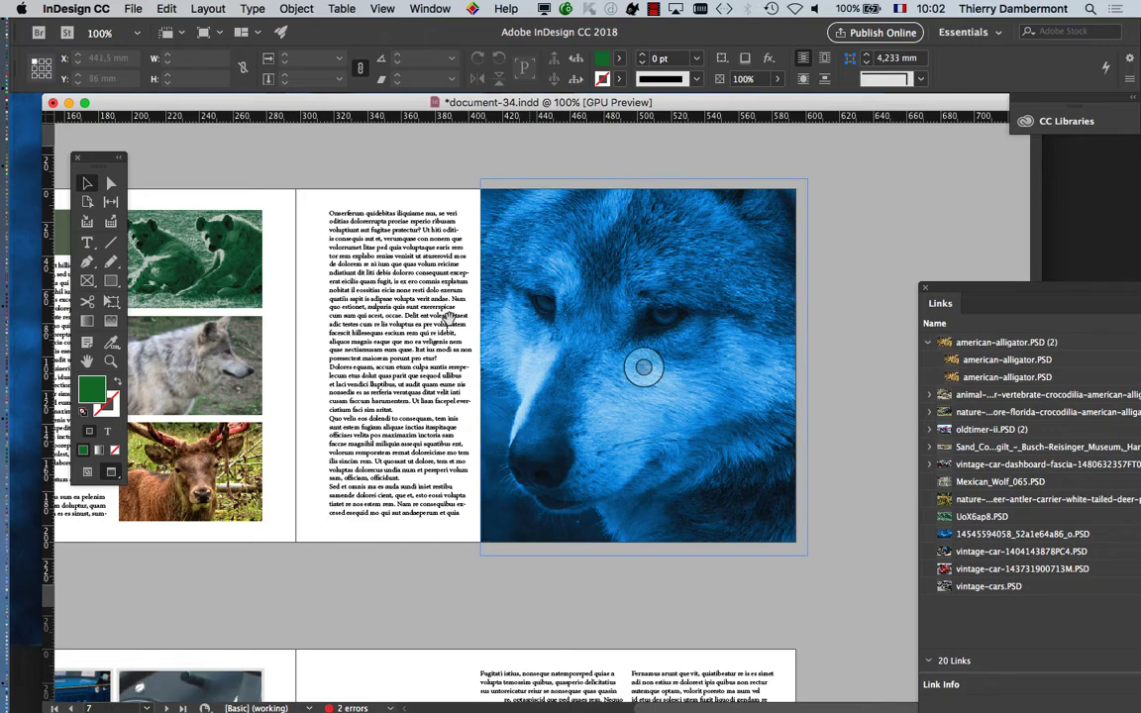
pyautogui.hscroll(-5, 555, 298)
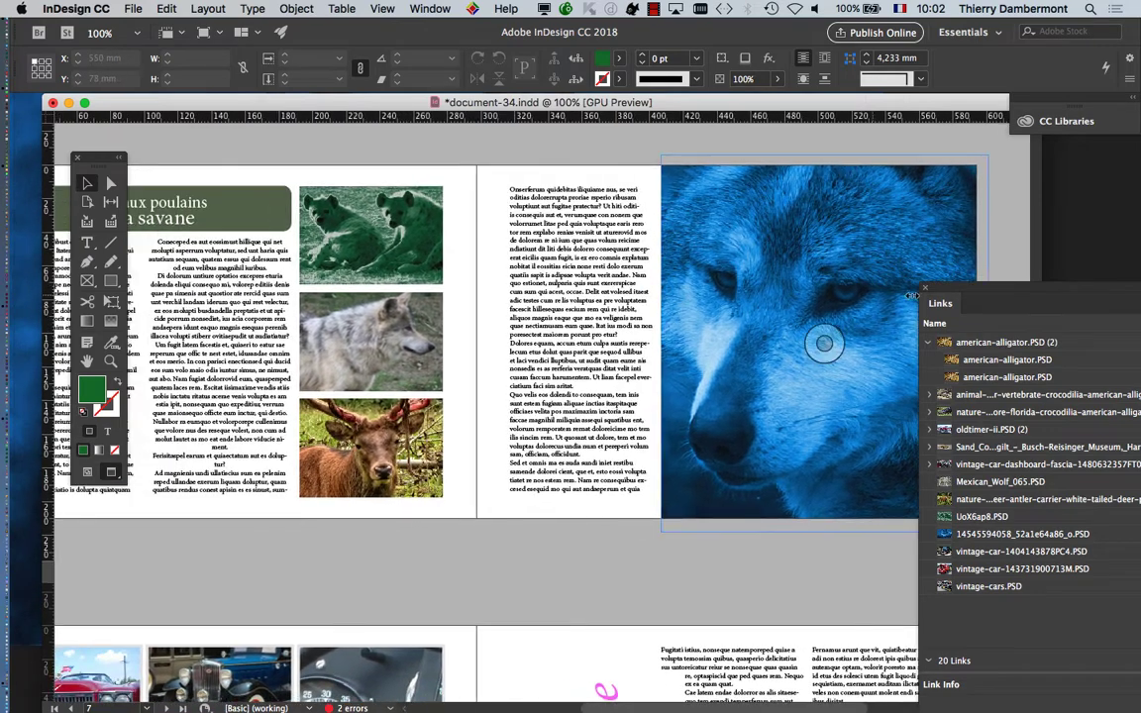
pyautogui.moveTo(946, 292); pyautogui.dragTo(937, 555)
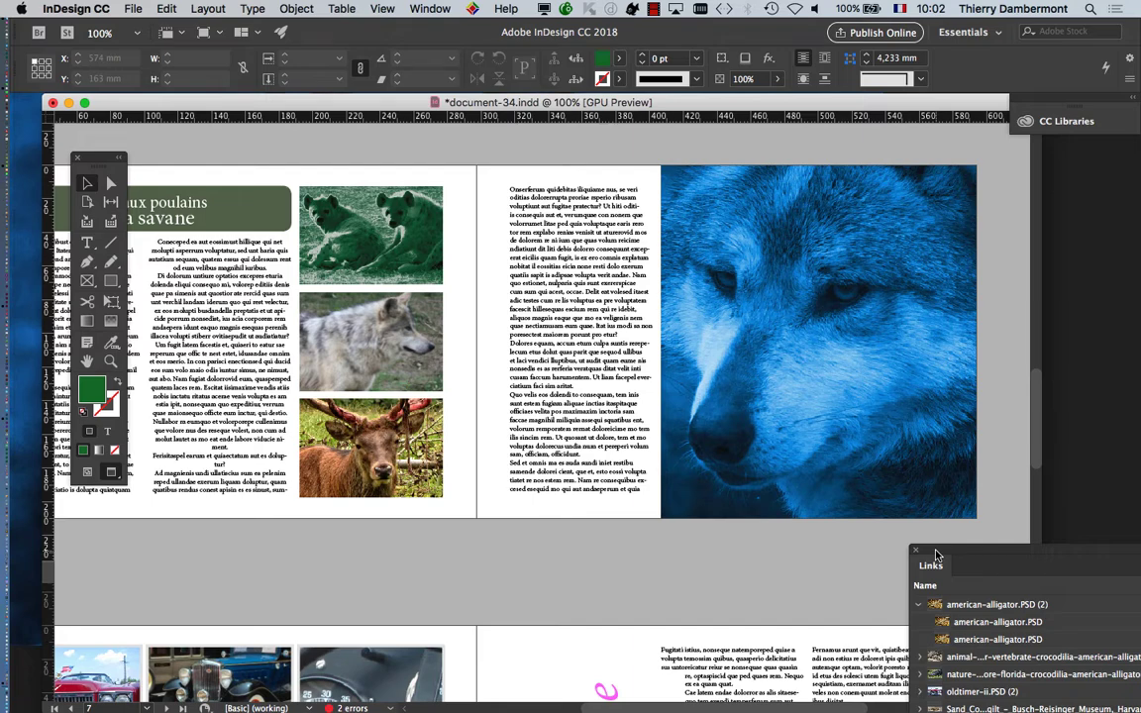
pyautogui.moveTo(937, 555); pyautogui.dragTo(548, 131)
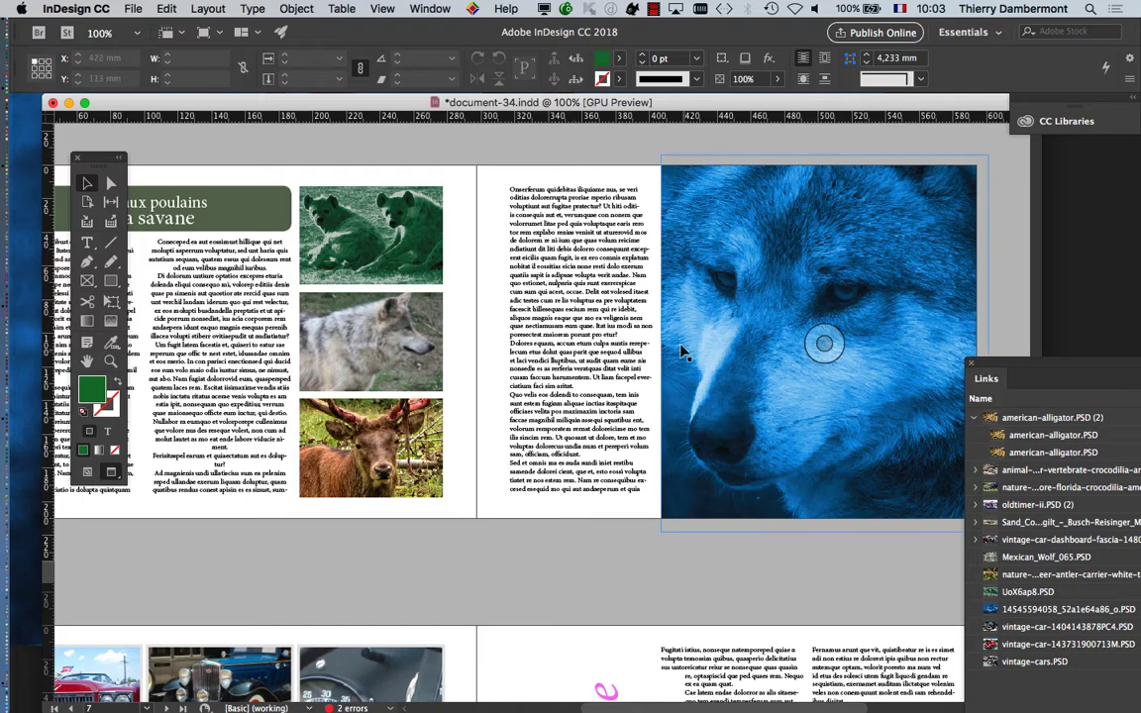
pyautogui.hscroll(5, 679, 354)
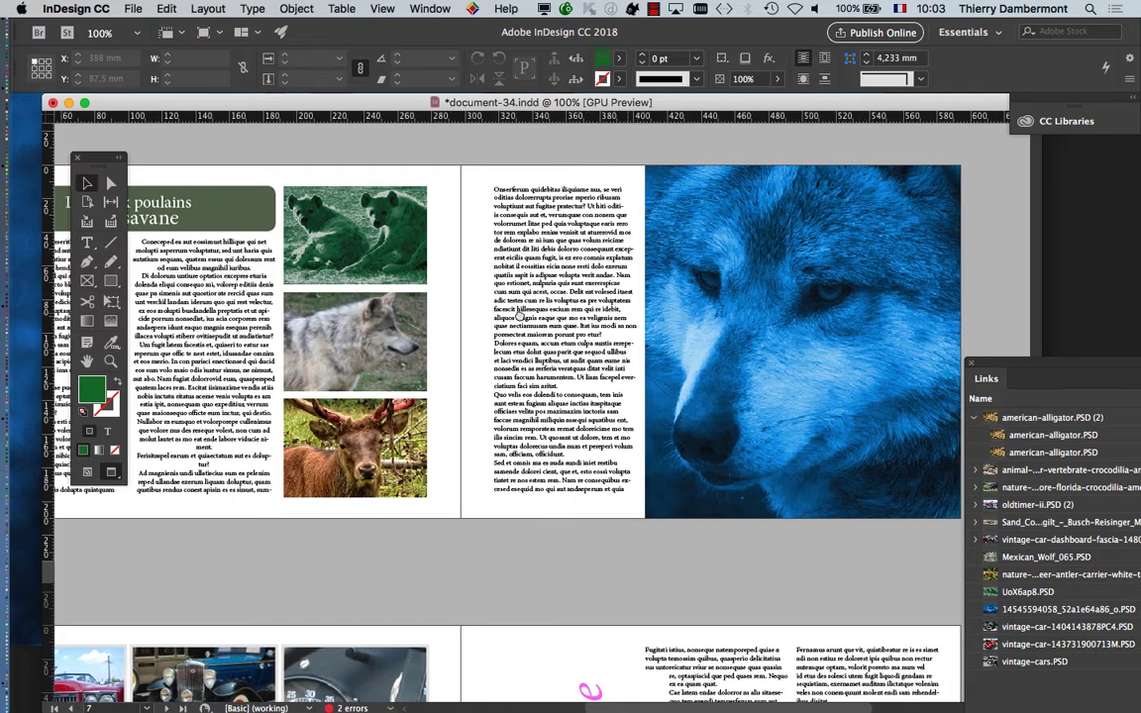
pyautogui.click(752, 301)
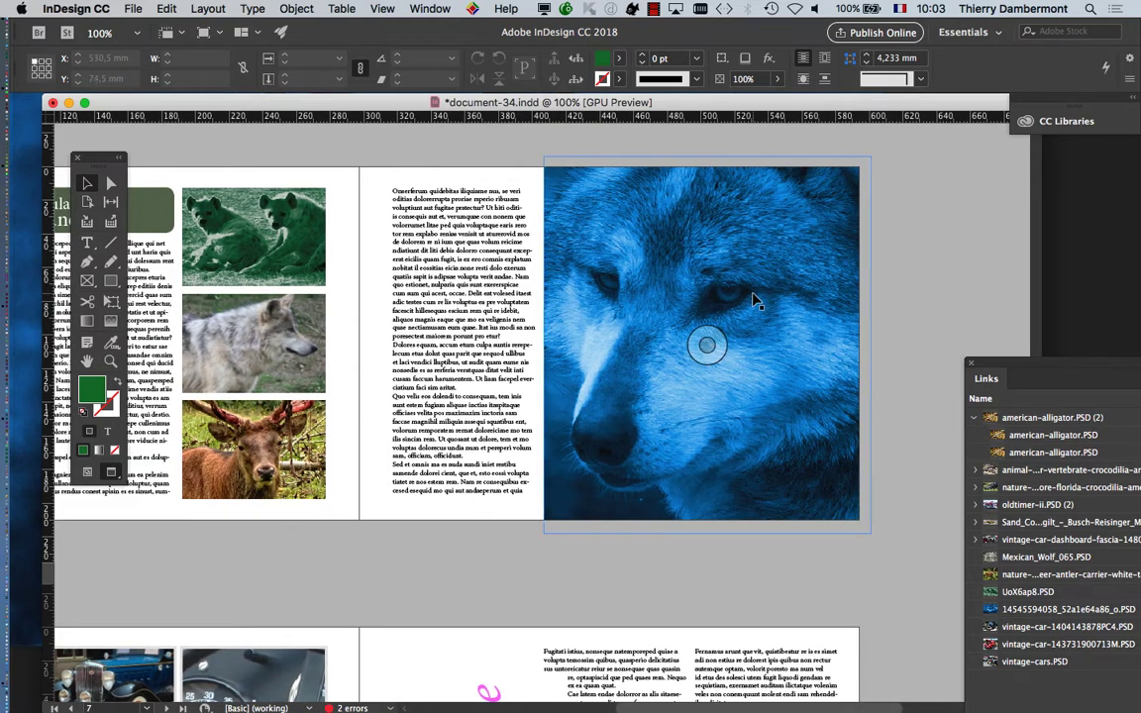
pyautogui.scroll(1, 613, 316)
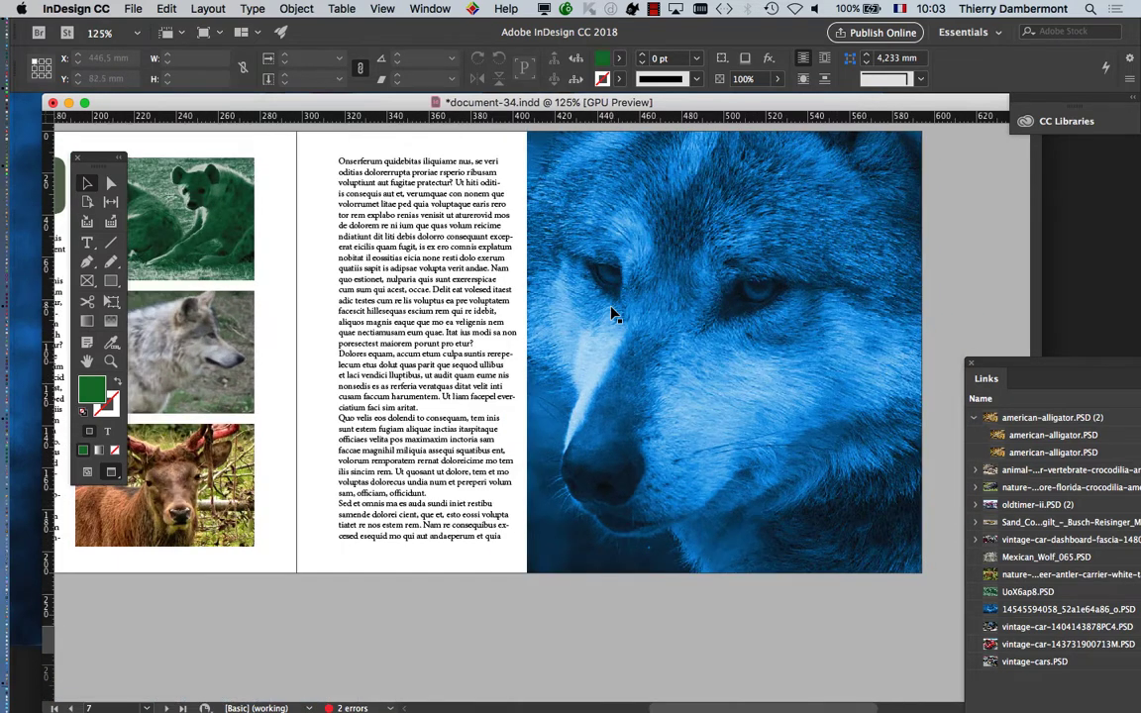
# - Switch back to Photoshop, select the Noir et blanc 1 and Teinte/Saturation 1 layers in turn, and reposition the Calques panel
pyautogui.press('super+Tab')
pyautogui.click(514, 368)
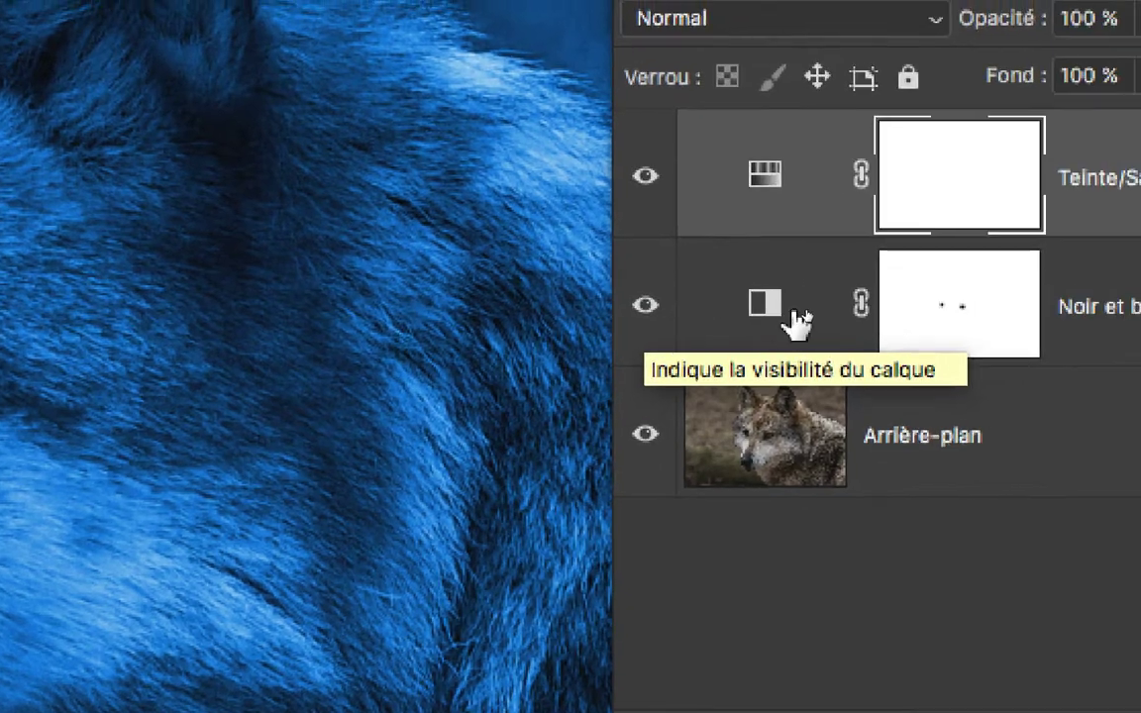
pyautogui.click(803, 309)
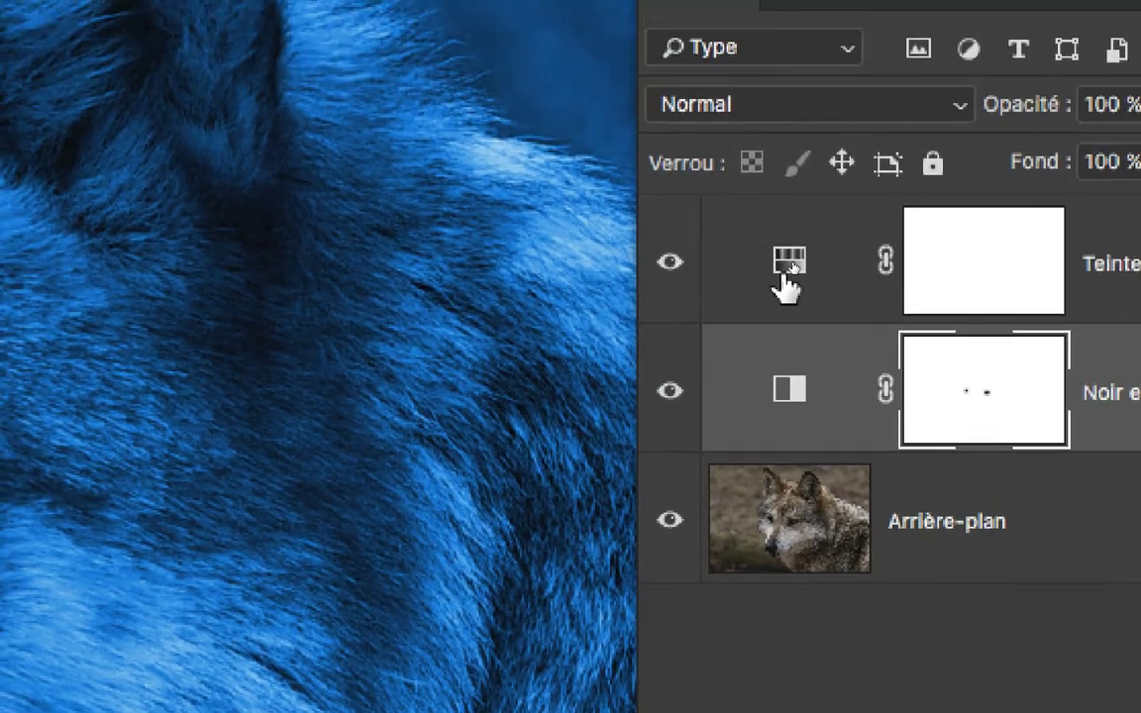
pyautogui.click(771, 182)
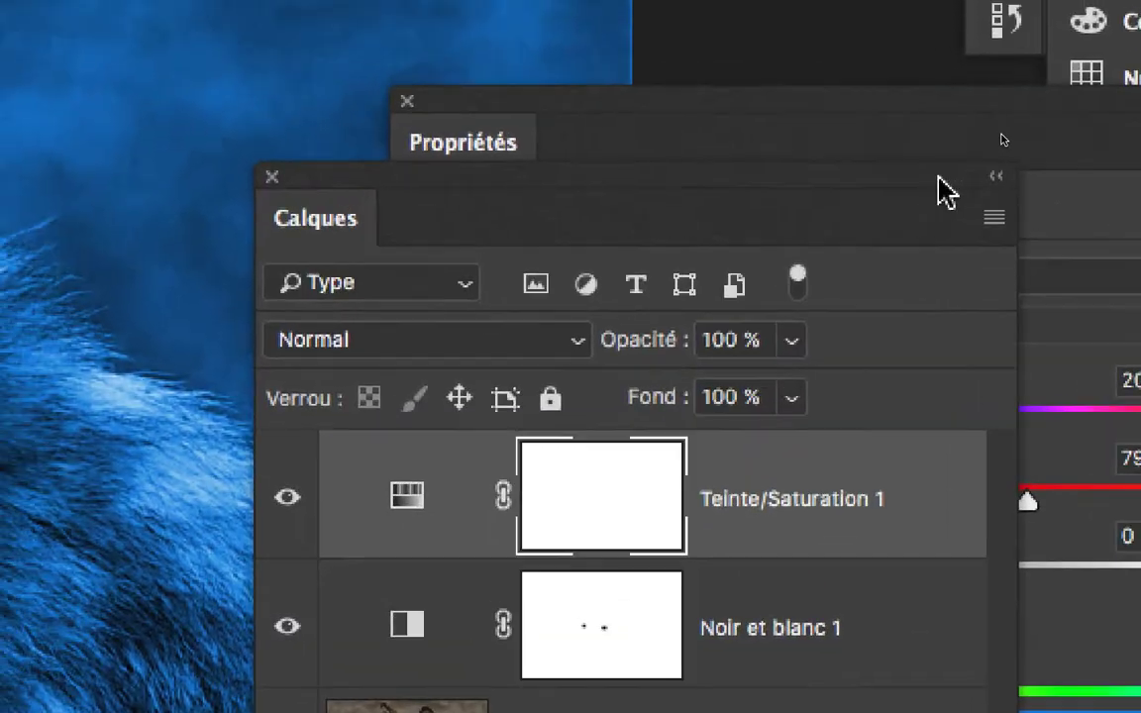
pyautogui.moveTo(937, 176); pyautogui.dragTo(708, 166)
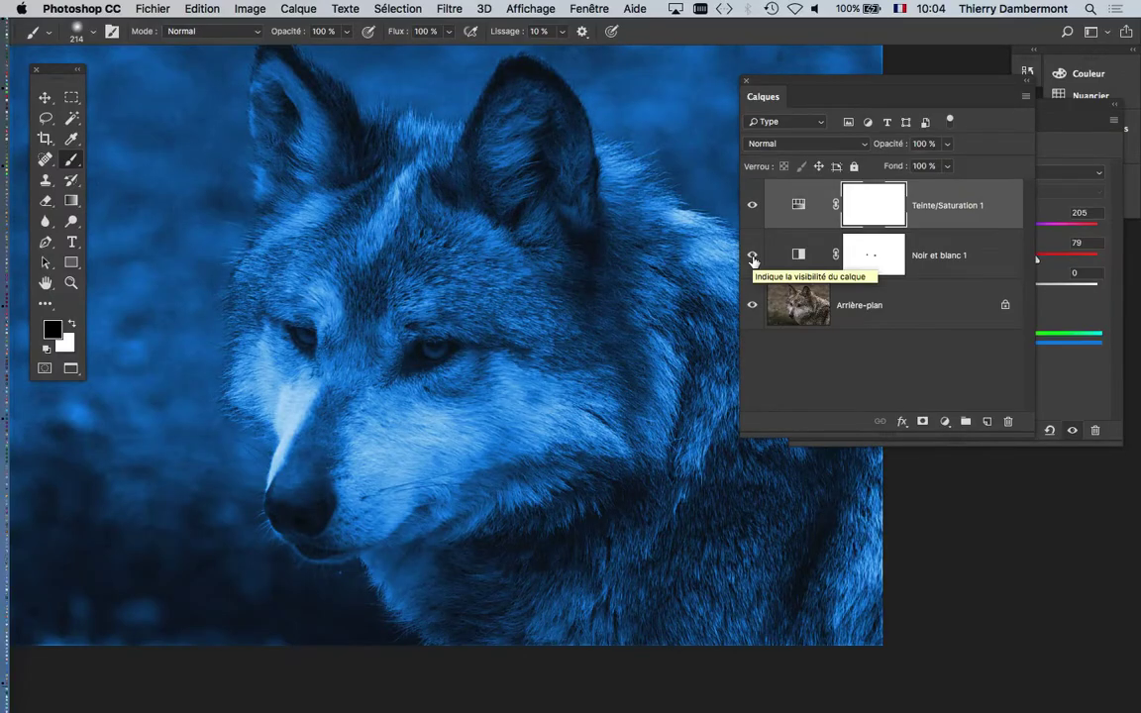
# - Toggle the Noir et blanc 1 layer's visibility repeatedly to compare the blue wolf with and without it, clearing the panels from the image
pyautogui.click(752, 257)
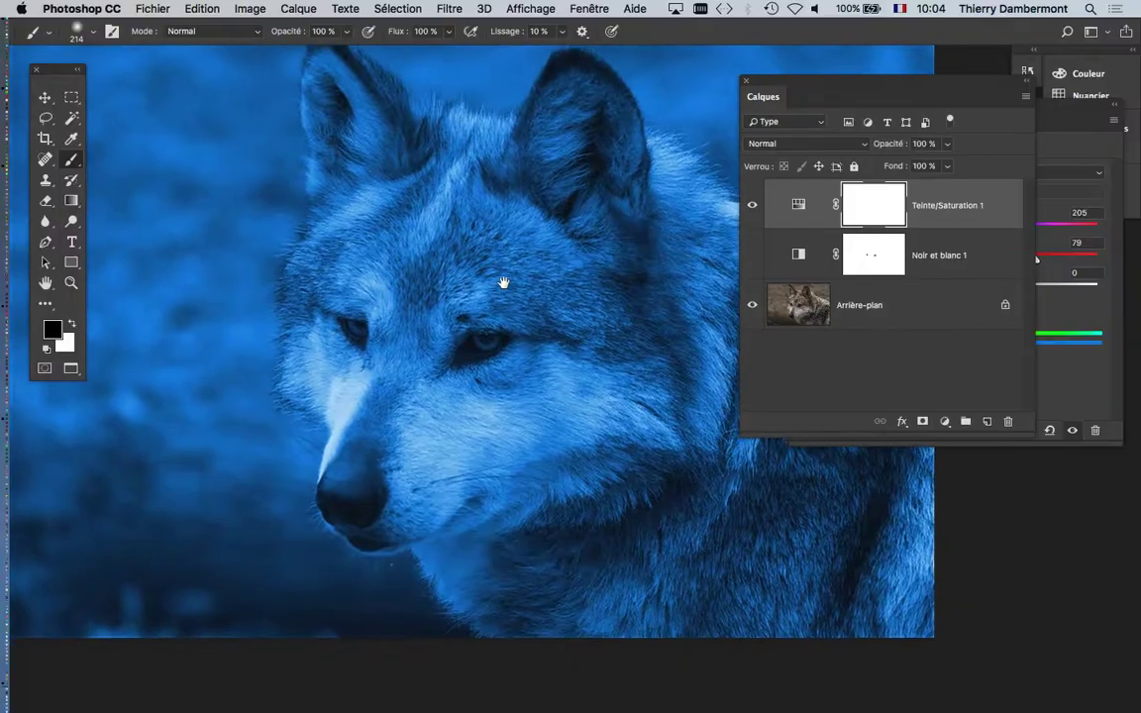
pyautogui.moveTo(871, 82); pyautogui.dragTo(976, 79)
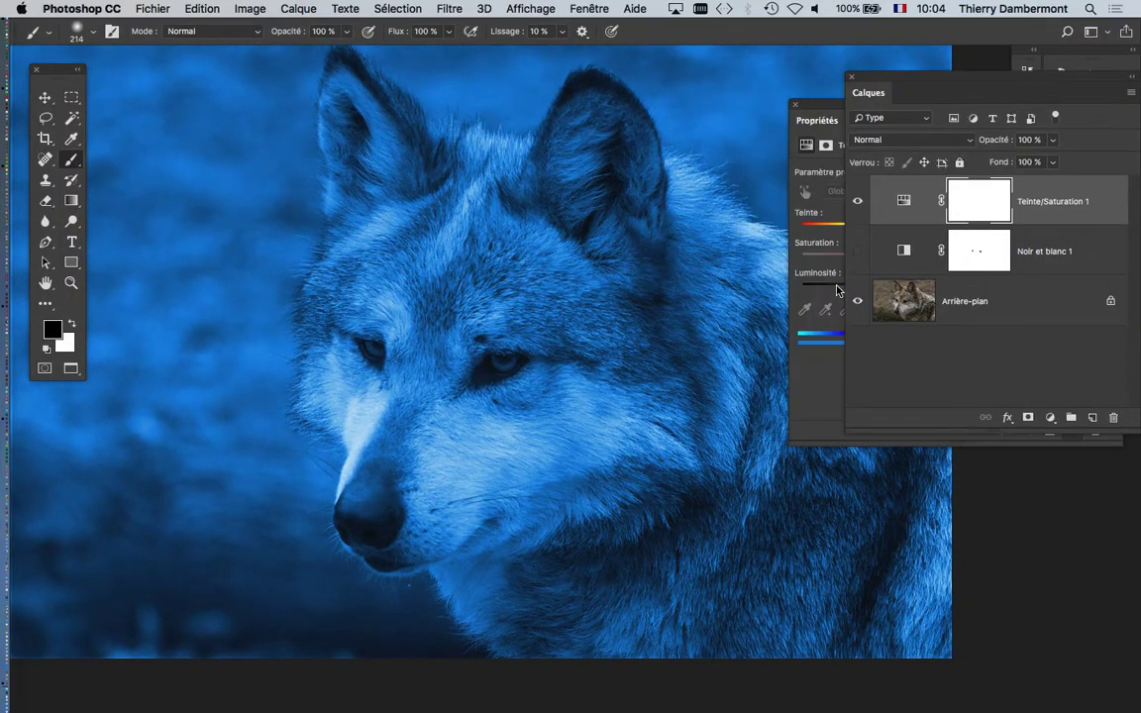
pyautogui.moveTo(812, 121); pyautogui.dragTo(841, 498)
pyautogui.doubleClick(845, 497)
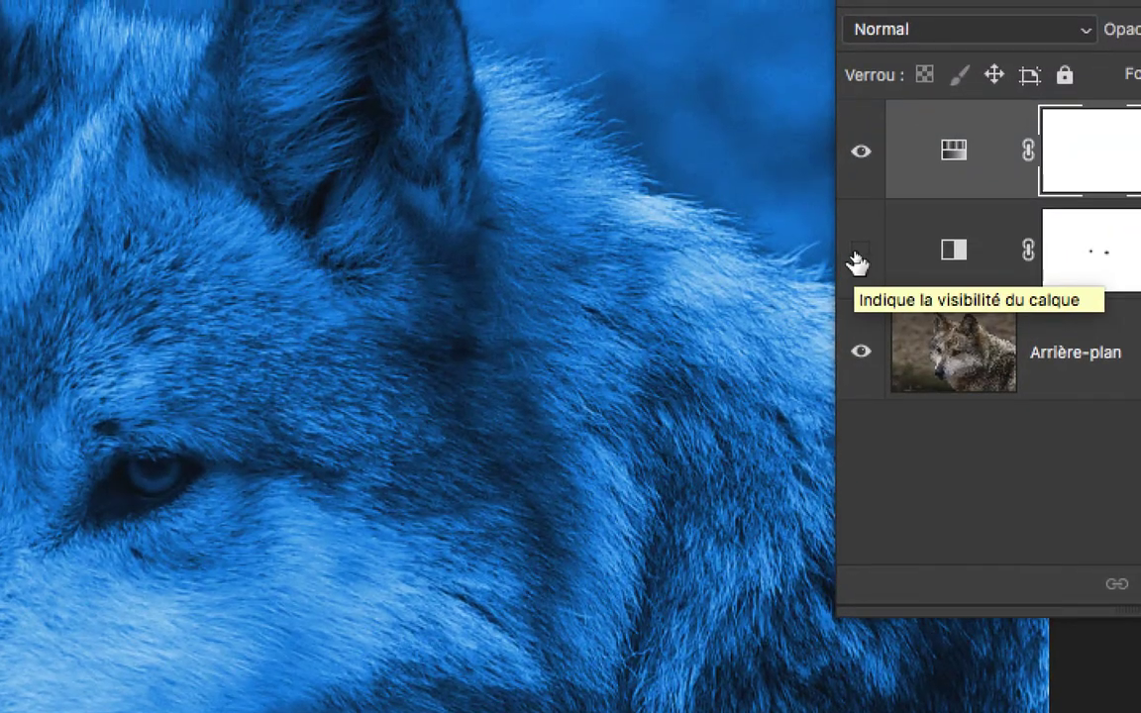
pyautogui.click(857, 260)
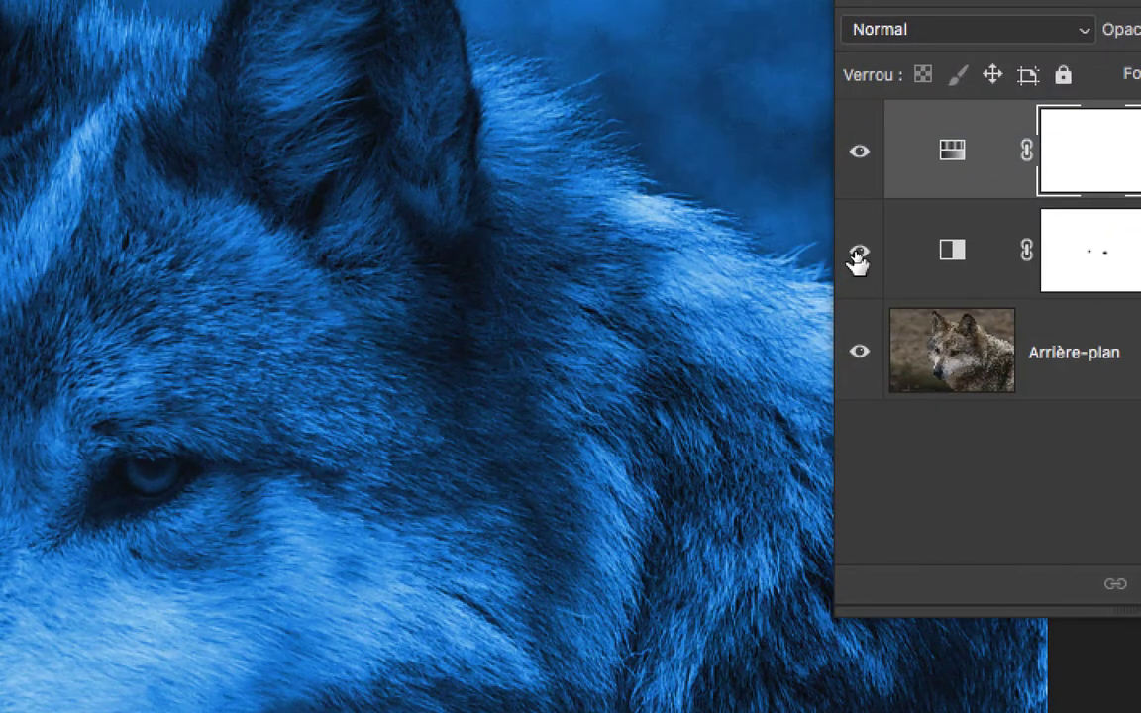
pyautogui.click(858, 259)
pyautogui.click(857, 260)
pyautogui.click(858, 260)
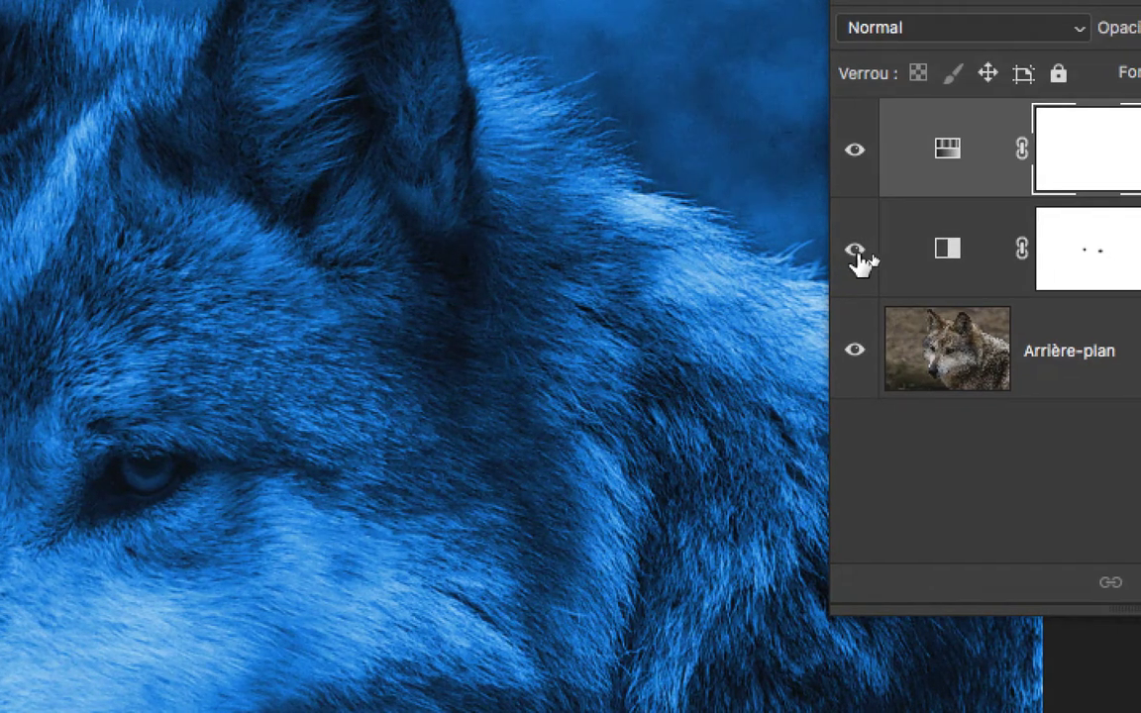
# - Make Teinte/Saturation 1 the active layer and move the collapsed Propriétés panel up beneath the Calques panel
pyautogui.click(858, 259)
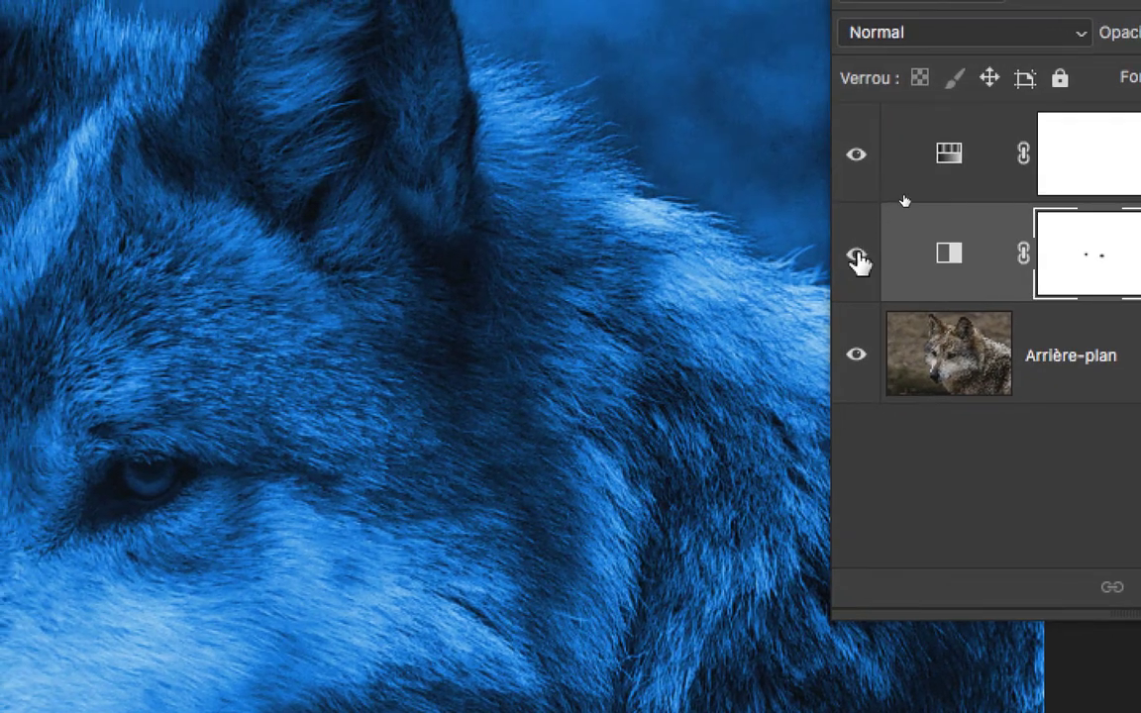
pyautogui.click(950, 164)
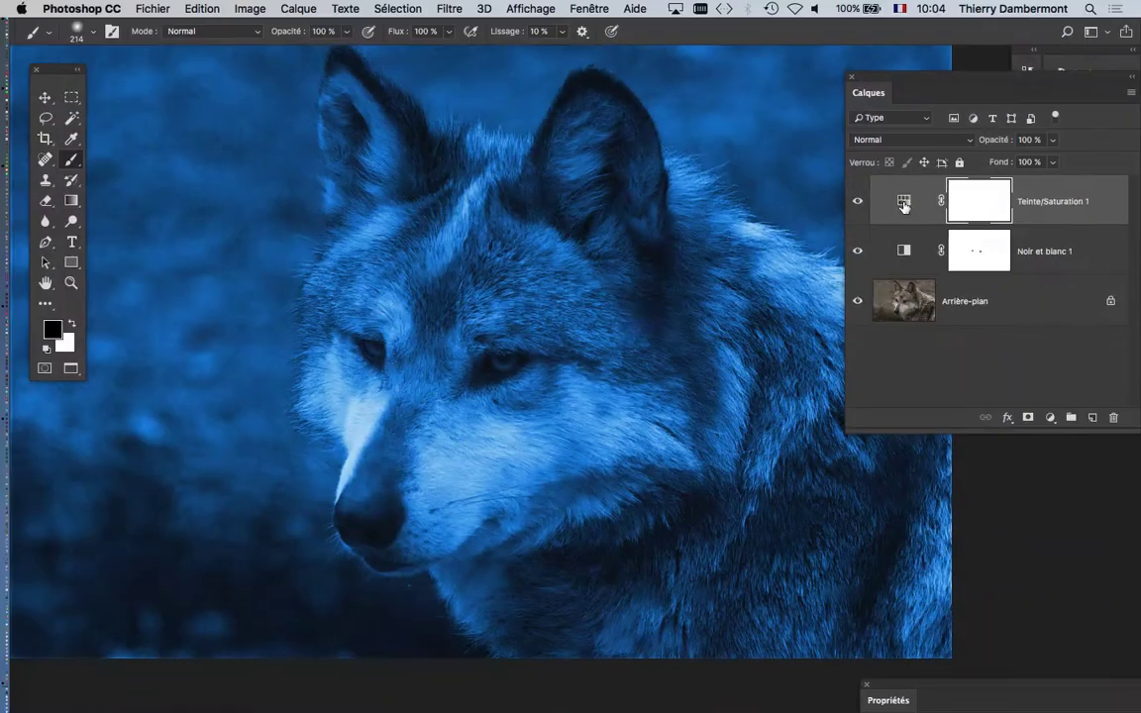
pyautogui.moveTo(913, 691); pyautogui.dragTo(854, 527)
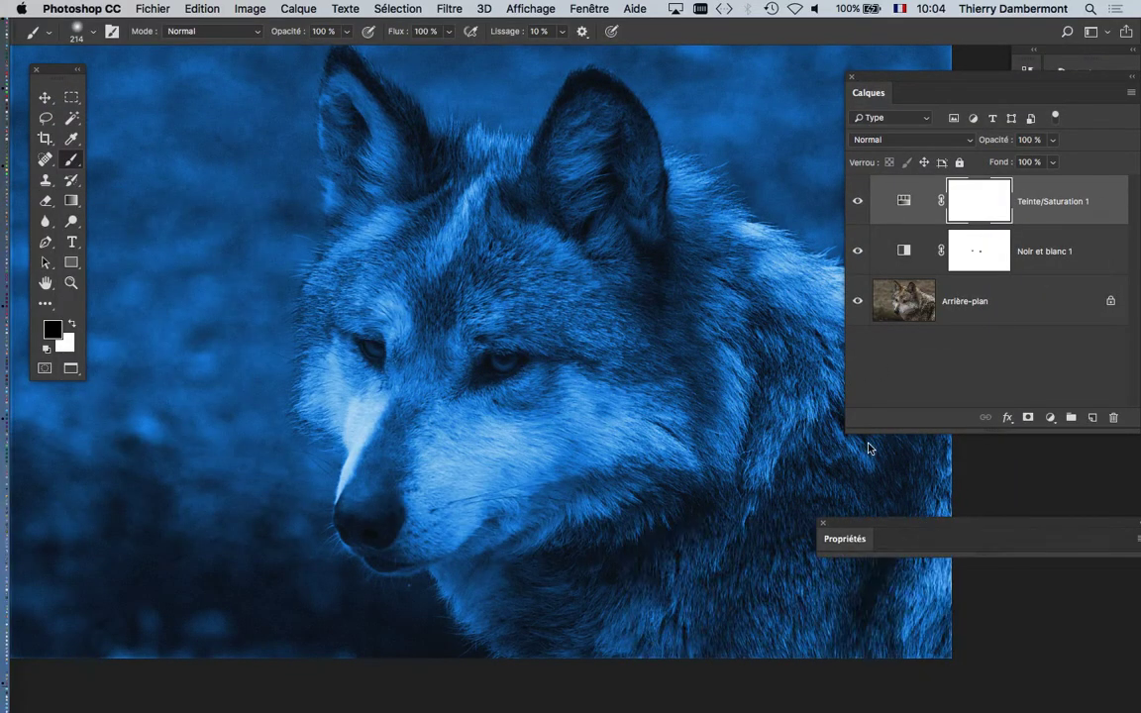